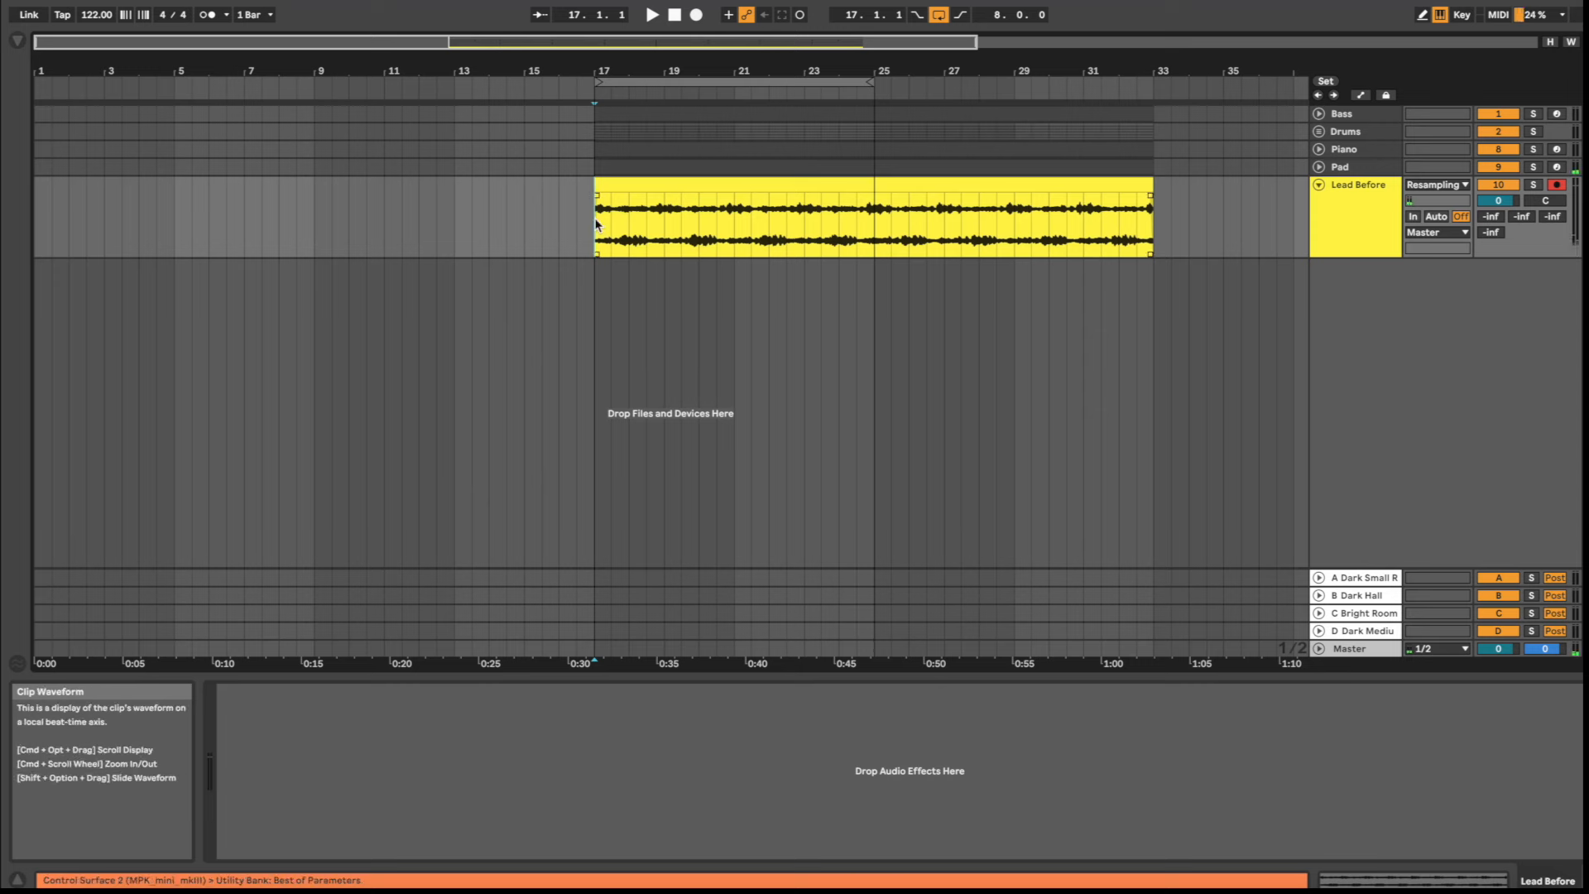
# Play the loop first in stereo and once more with the Master track's Utility set to Mono to compare them
pyautogui.click(1374, 649)
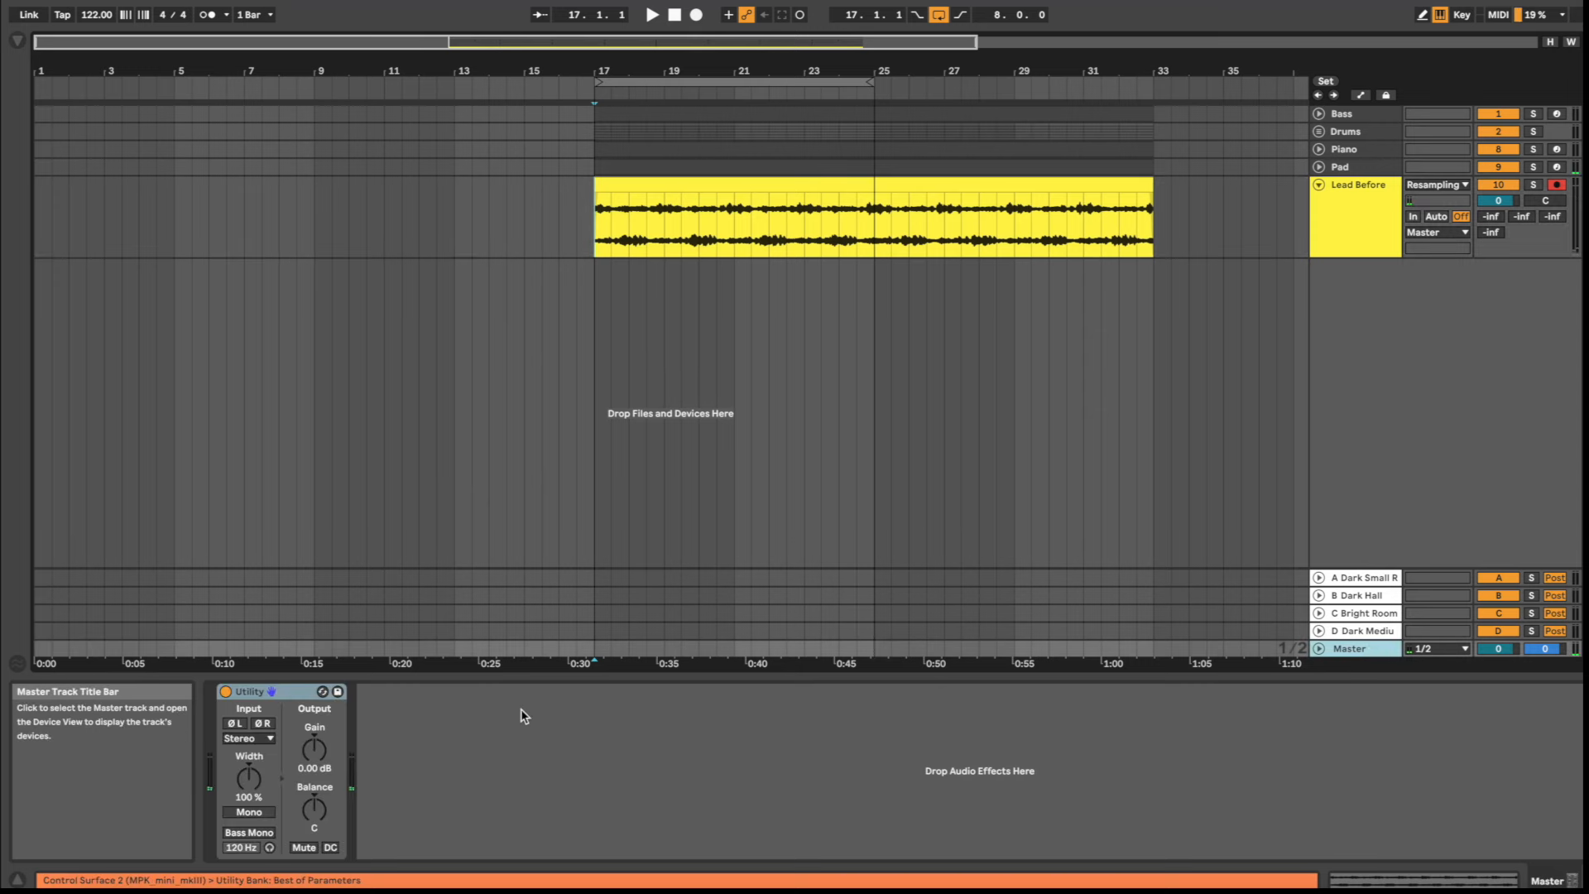
pyautogui.press('space')
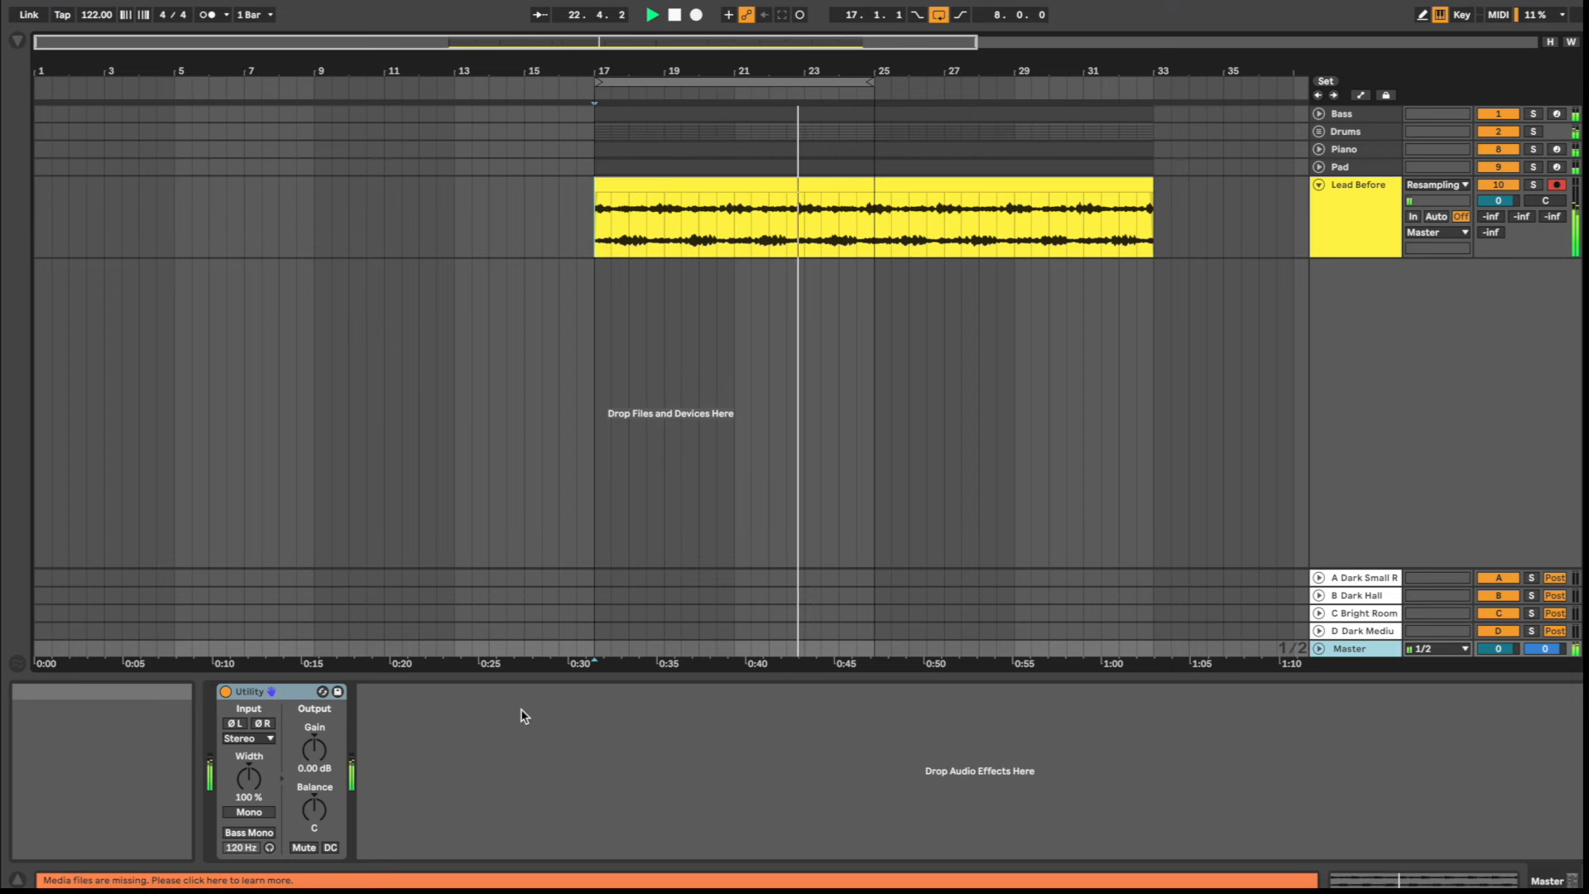
pyautogui.press('space')
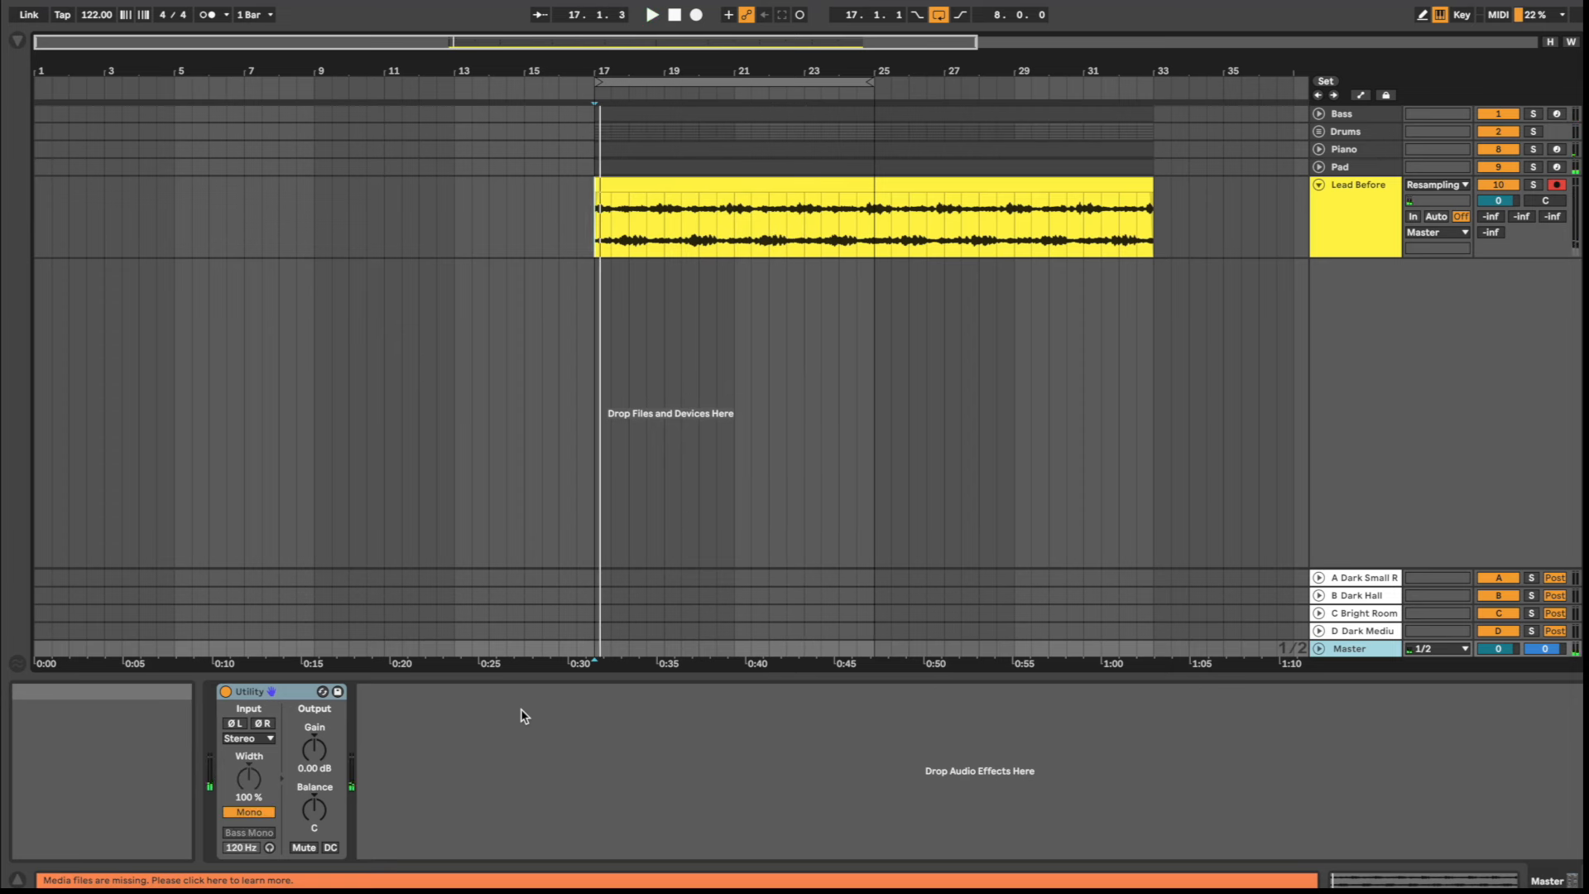
pyautogui.press('space')
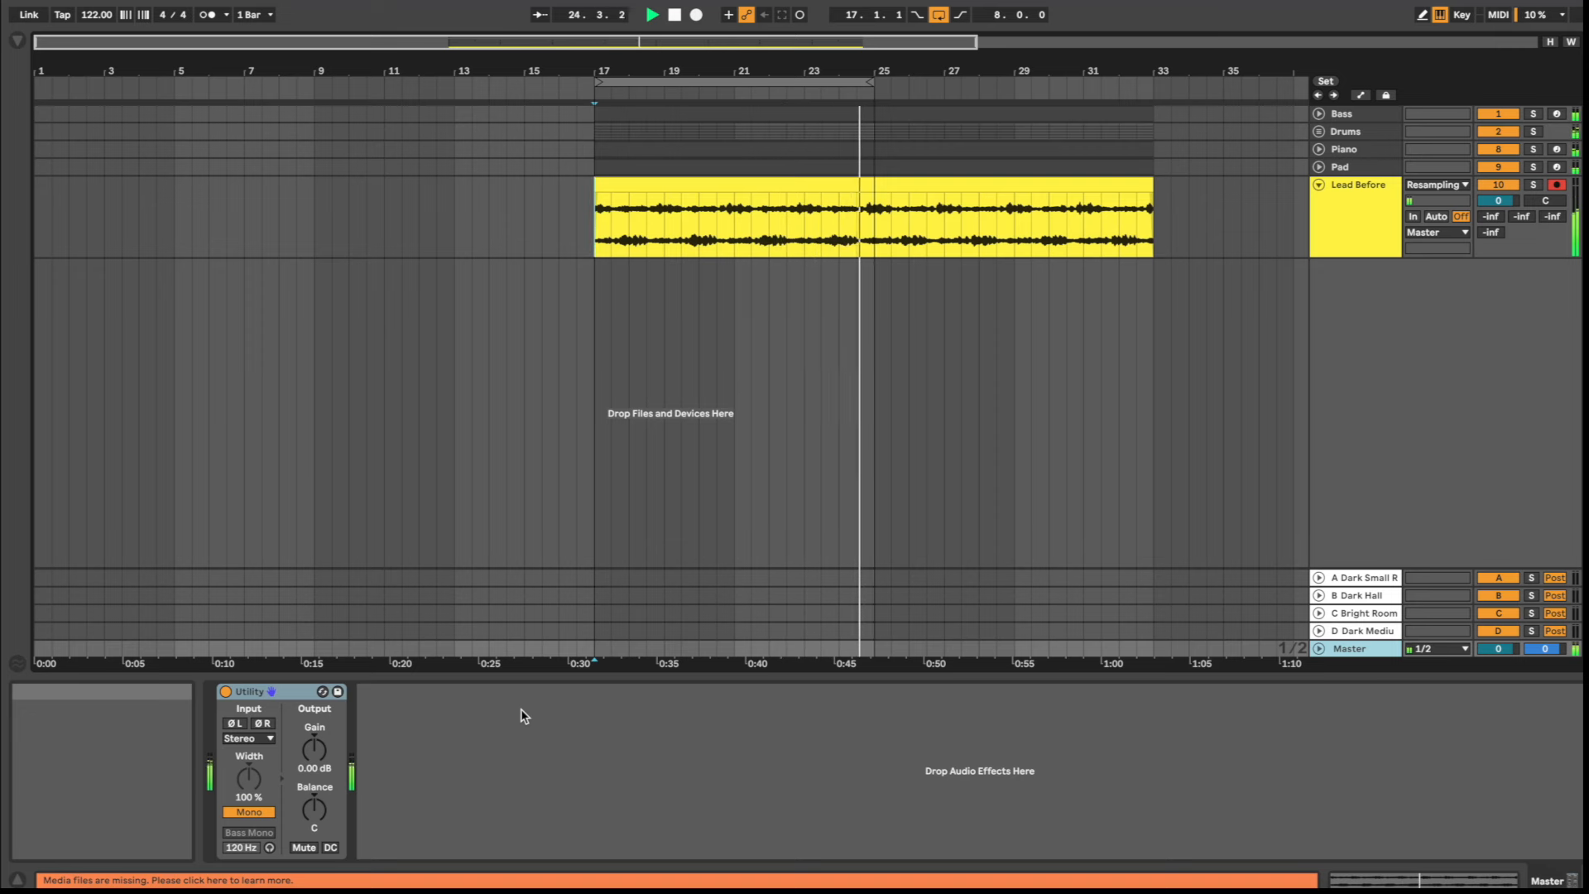
pyautogui.press('space')
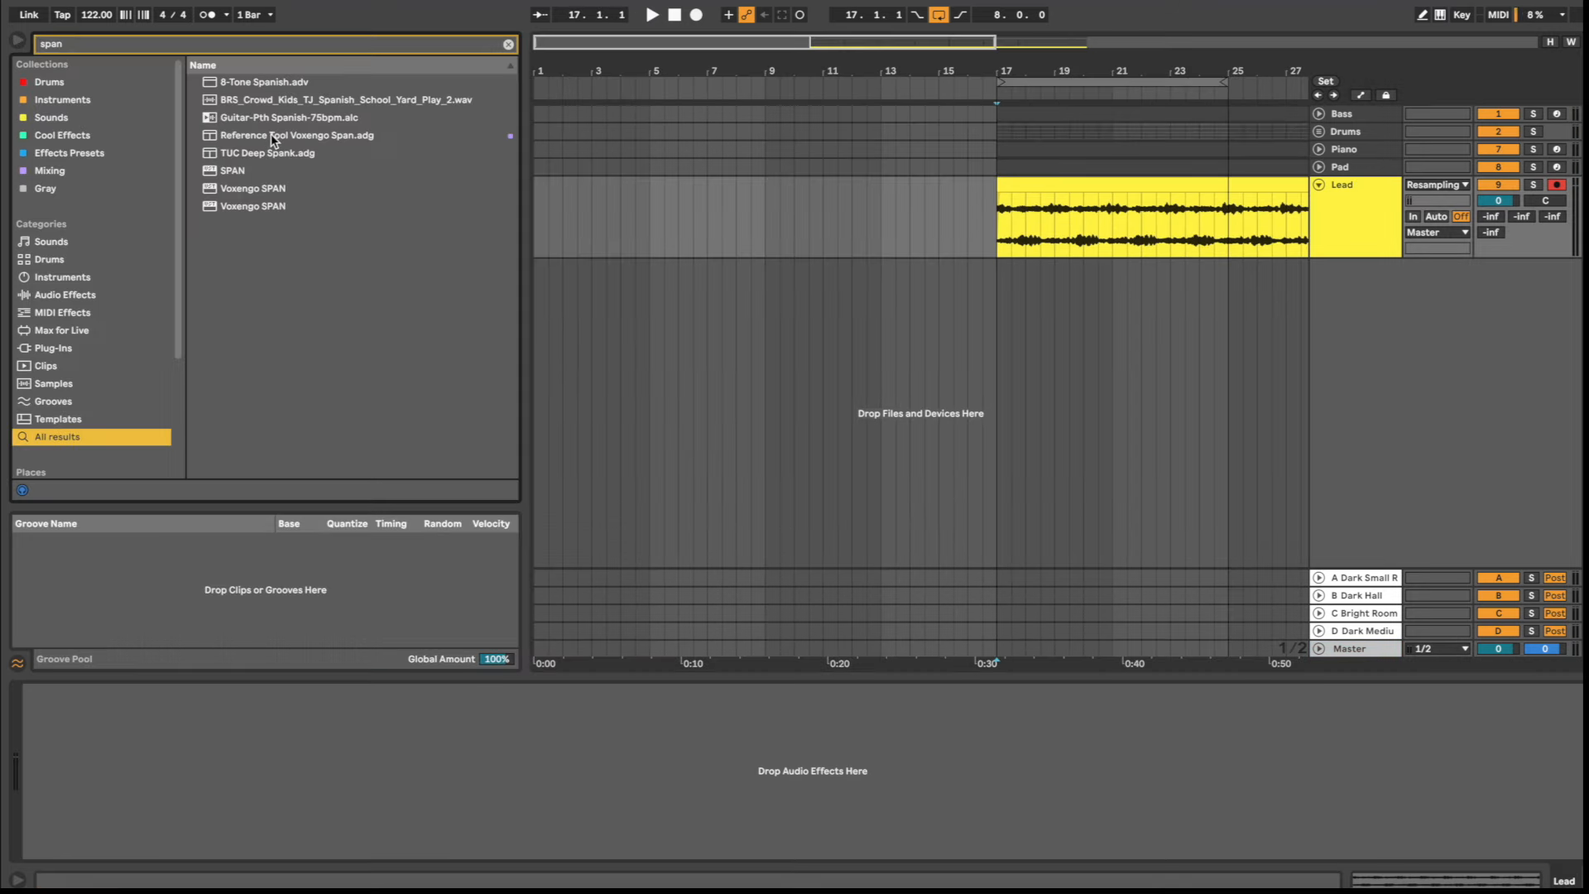
# Load the Reference Tool Voxengo Span rack onto the Lead track and play the lead soloed
pyautogui.moveTo(271, 135); pyautogui.dragTo(577, 141)
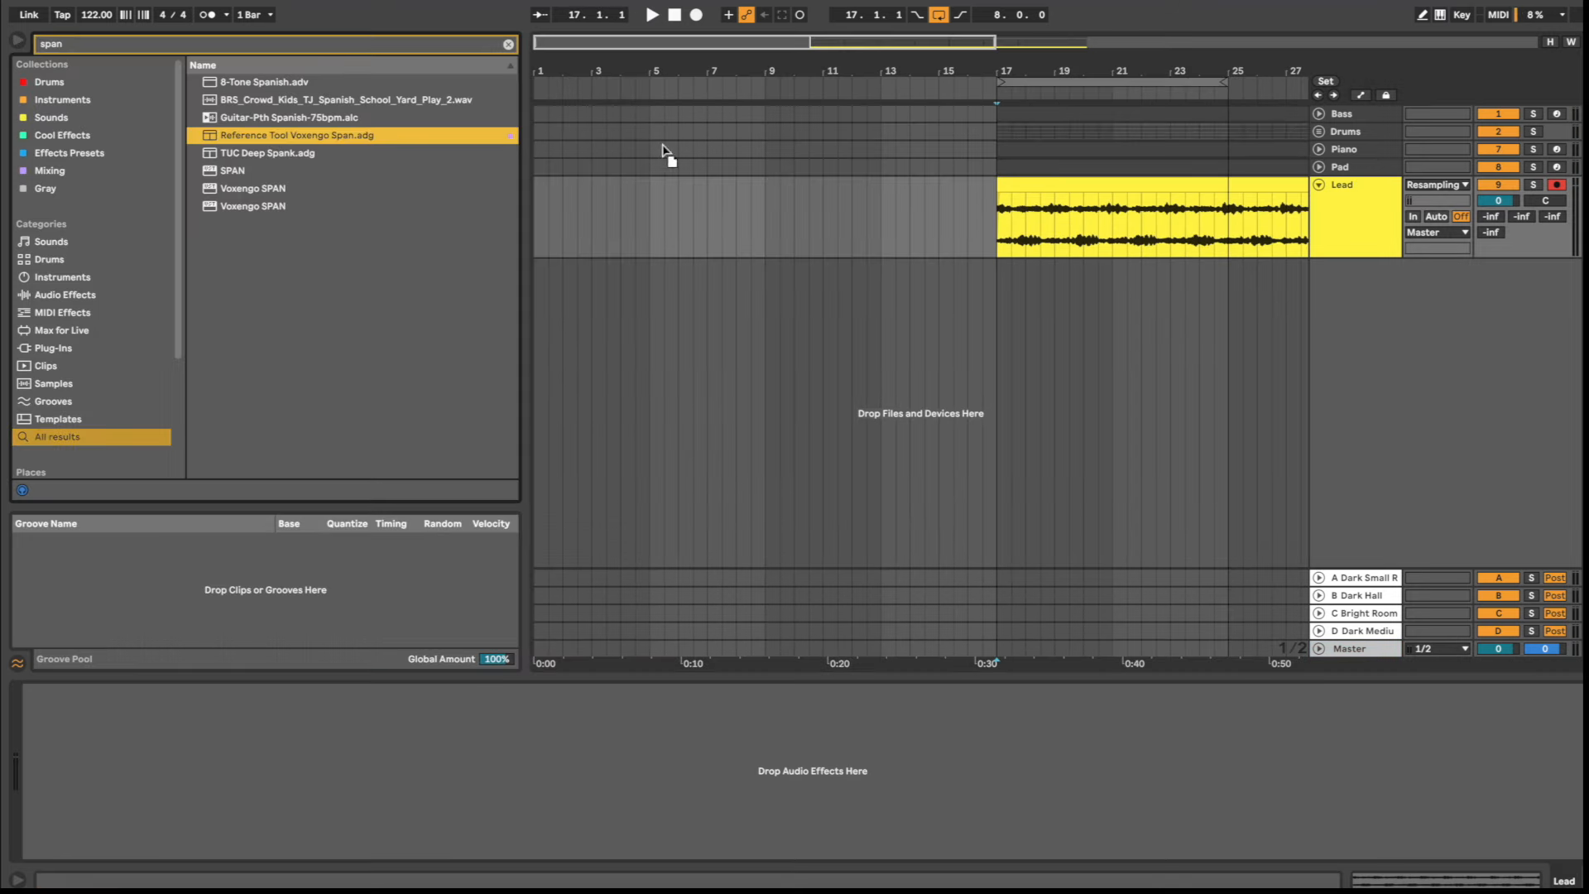
pyautogui.moveTo(1338, 203); pyautogui.dragTo(1341, 207)
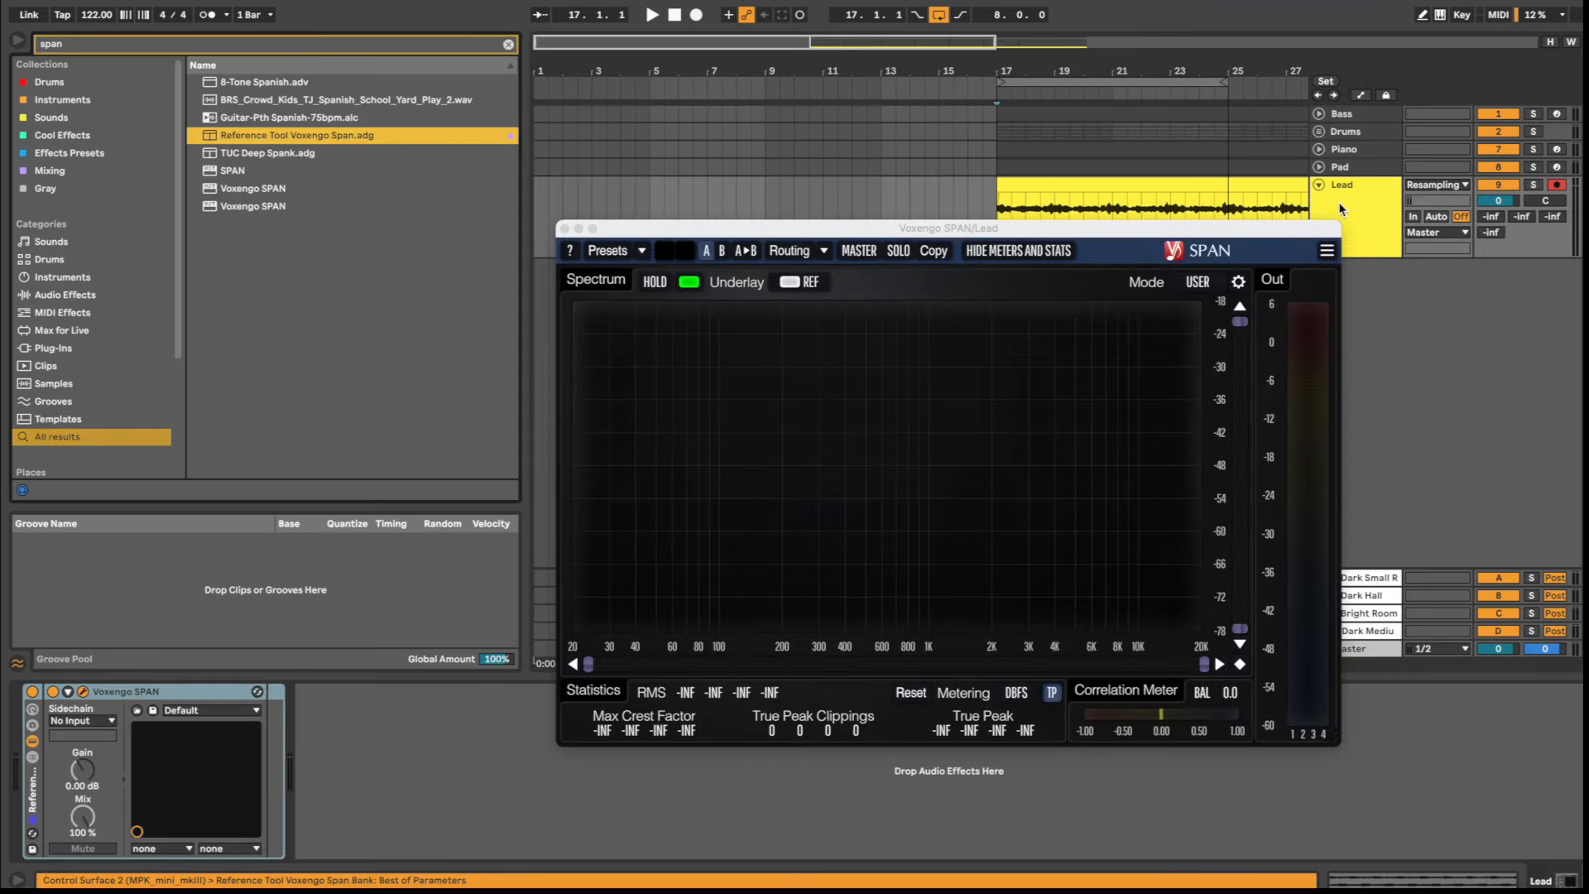
pyautogui.click(19, 39)
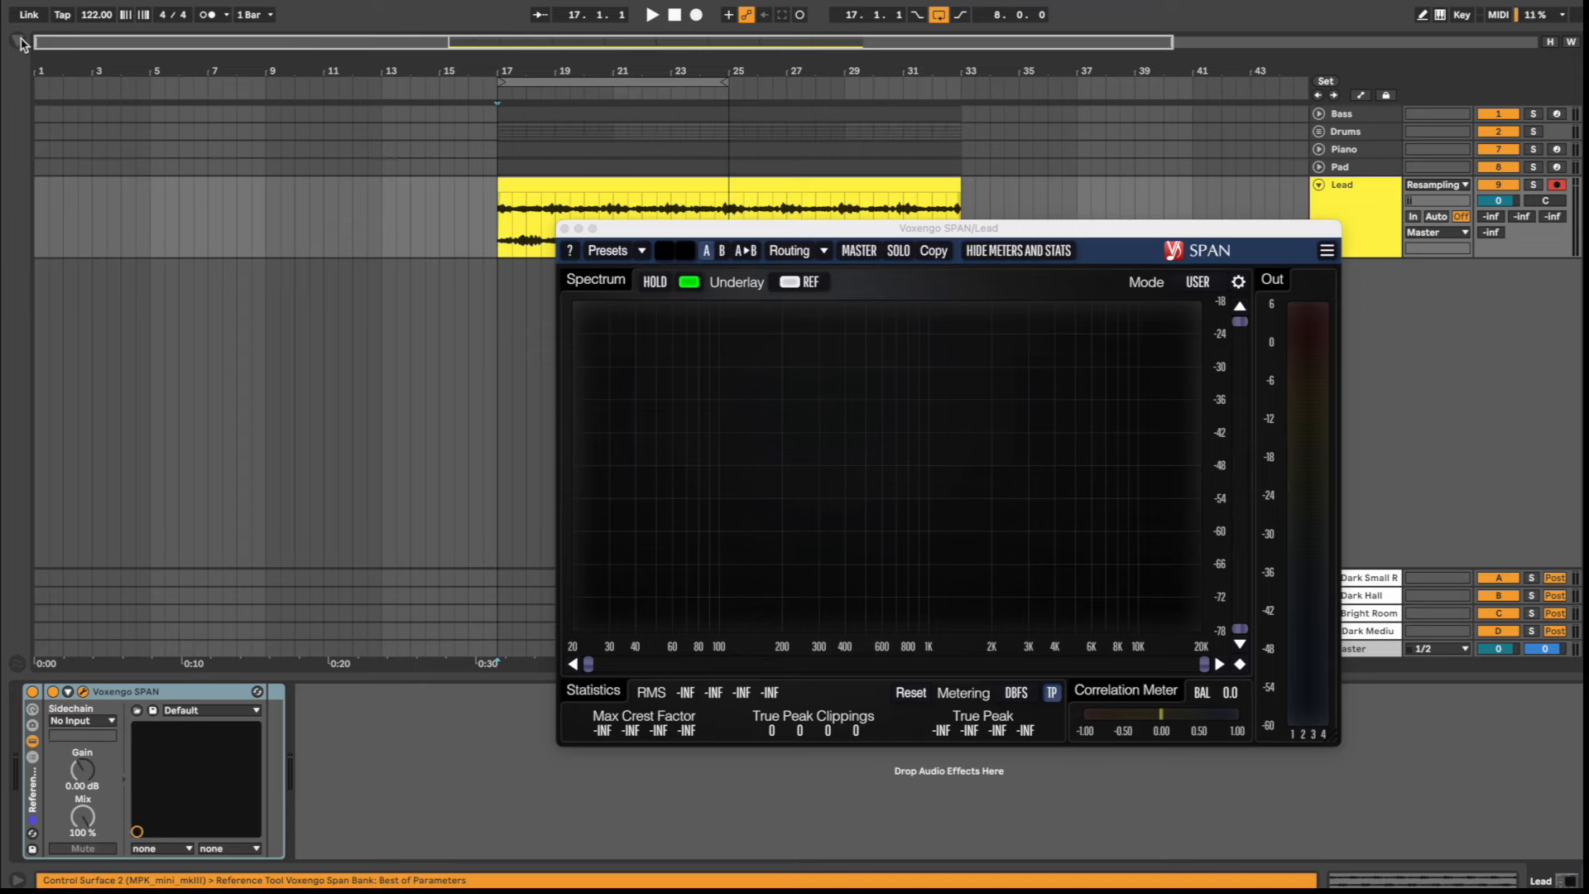
pyautogui.click(1533, 185)
pyautogui.press('space')
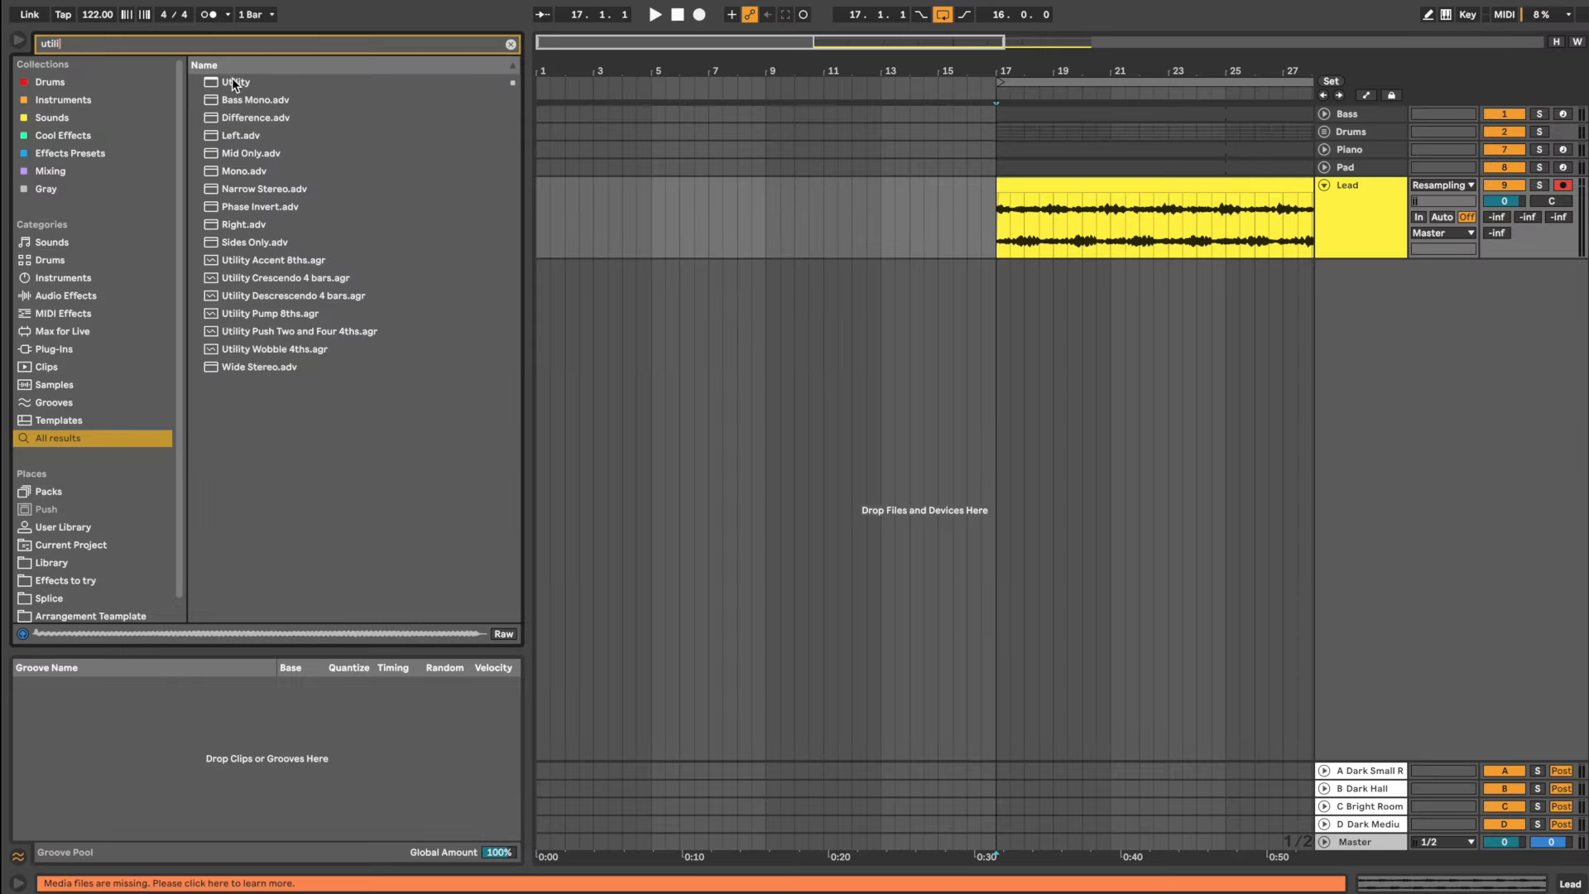
# Add a Utility to the Master track and map its Mono switch to the M key
pyautogui.moveTo(234, 82); pyautogui.dragTo(1076, 584)
pyautogui.moveTo(1253, 737); pyautogui.dragTo(1362, 844)
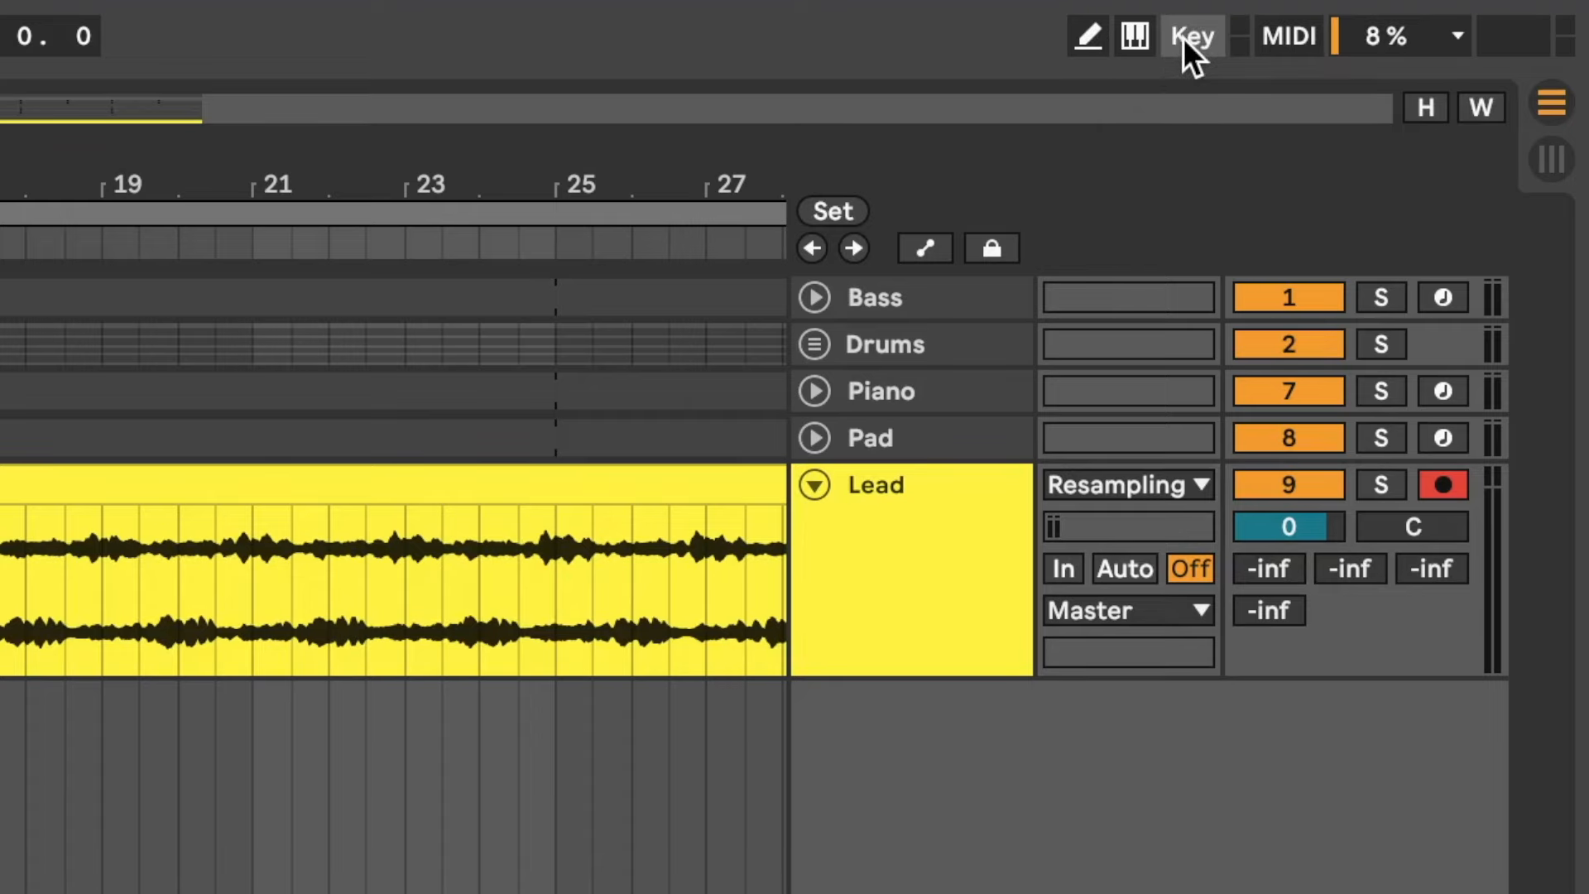
pyautogui.click(1468, 14)
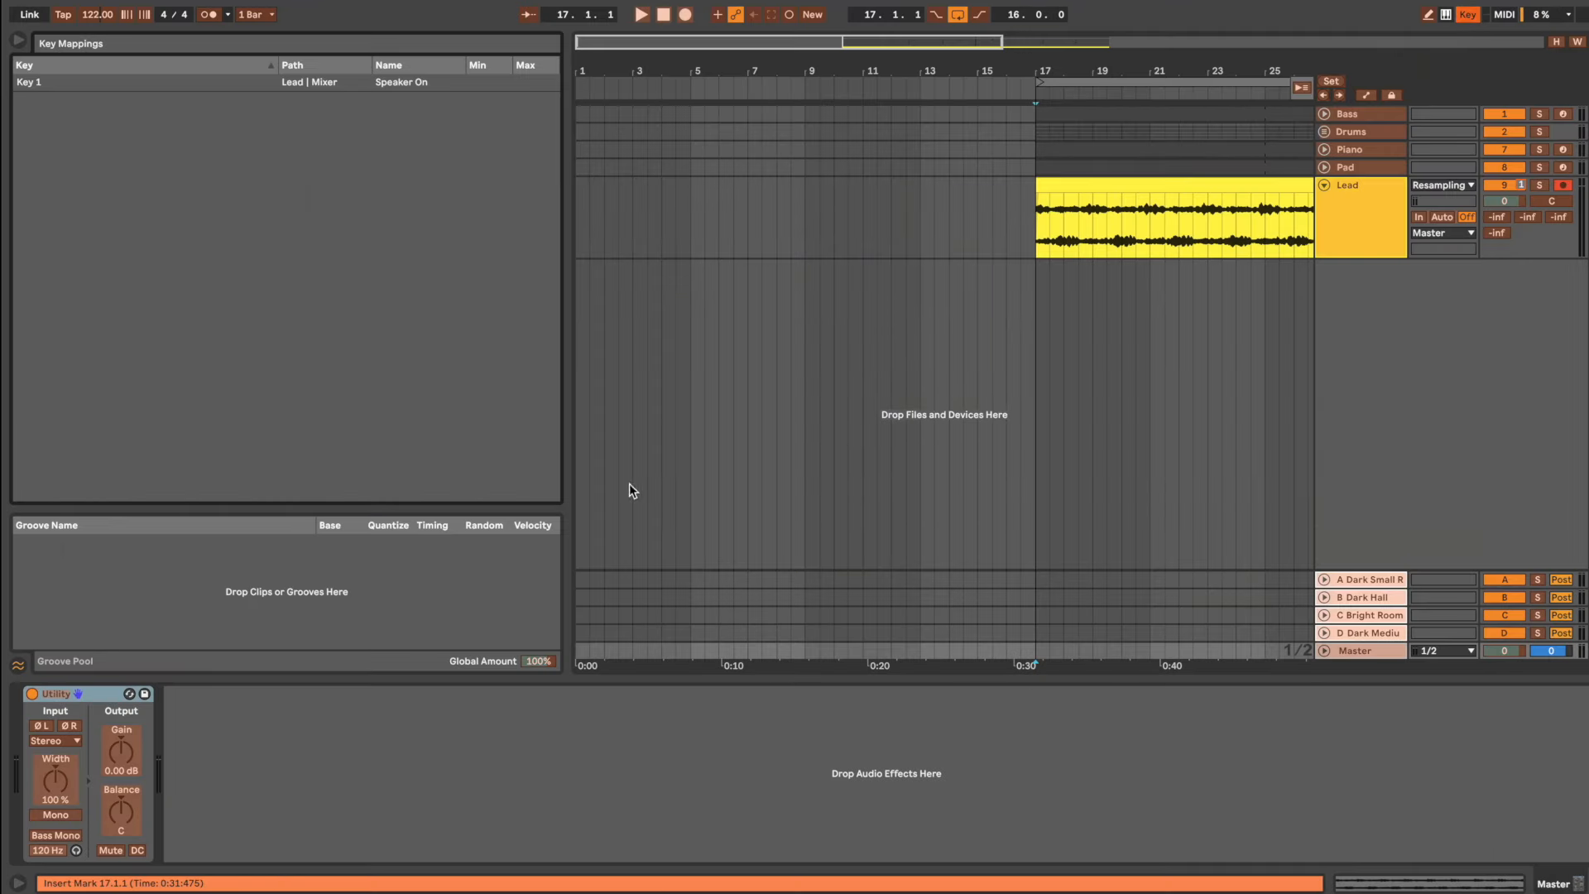
pyautogui.click(56, 815)
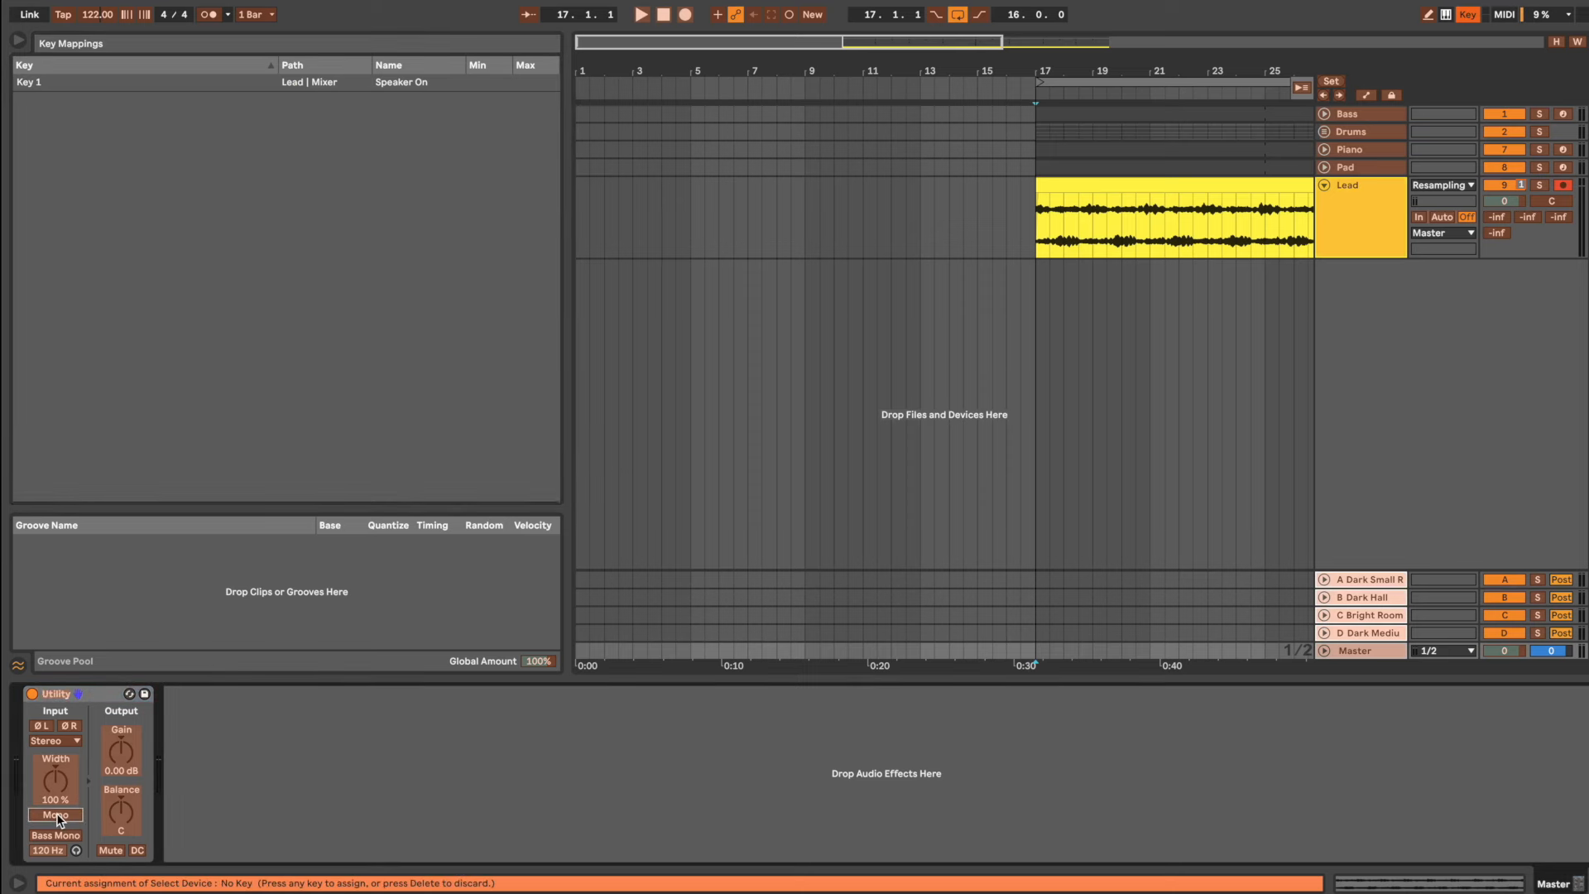
pyautogui.press('m')
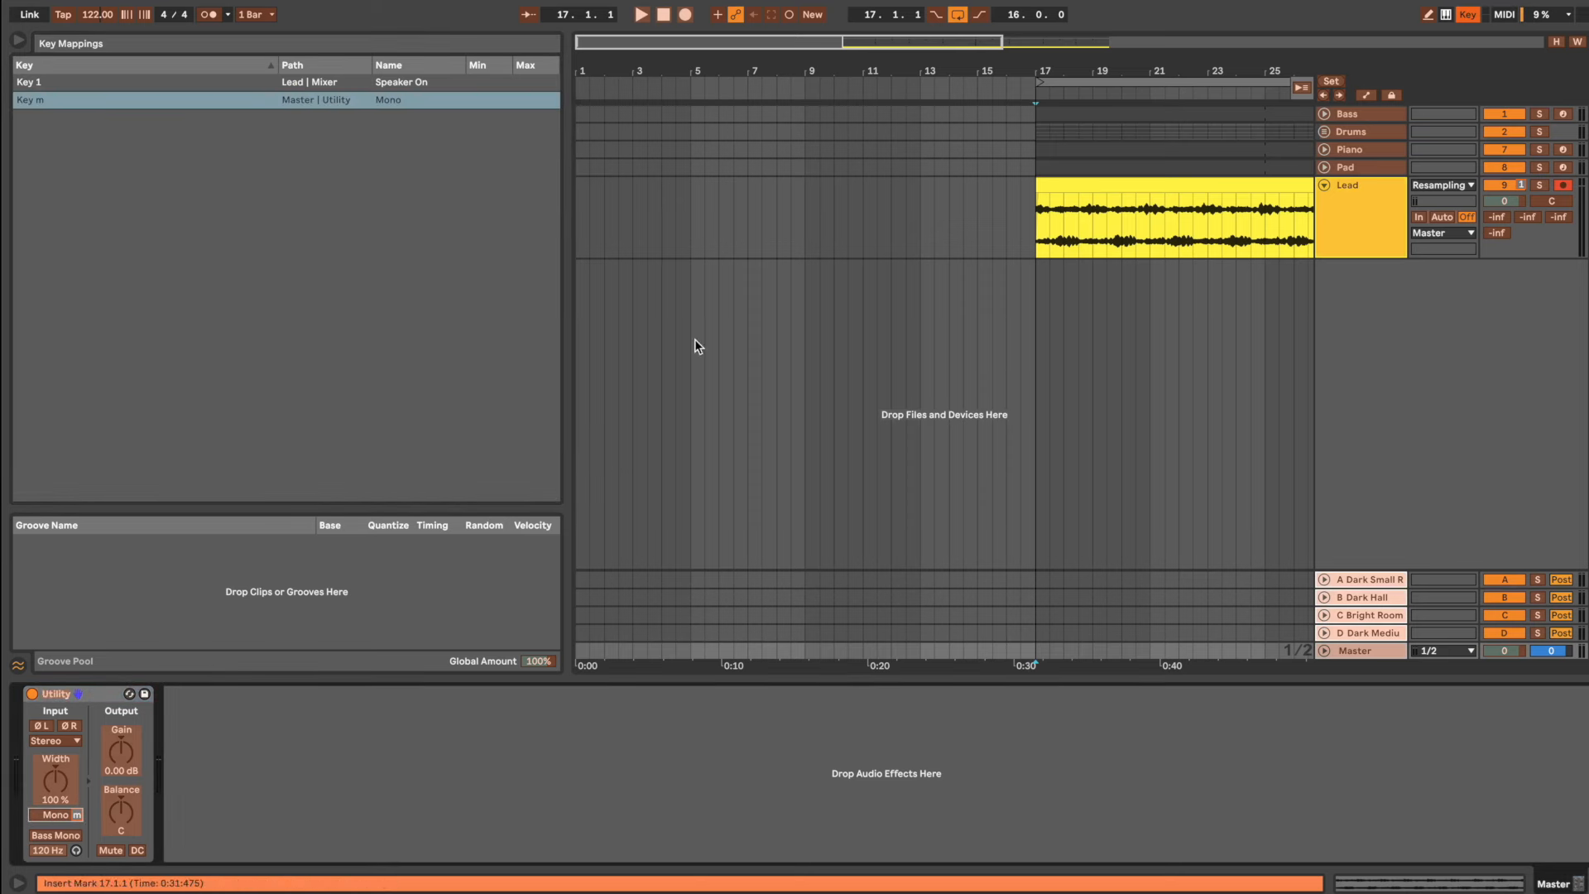
pyautogui.click(1477, 19)
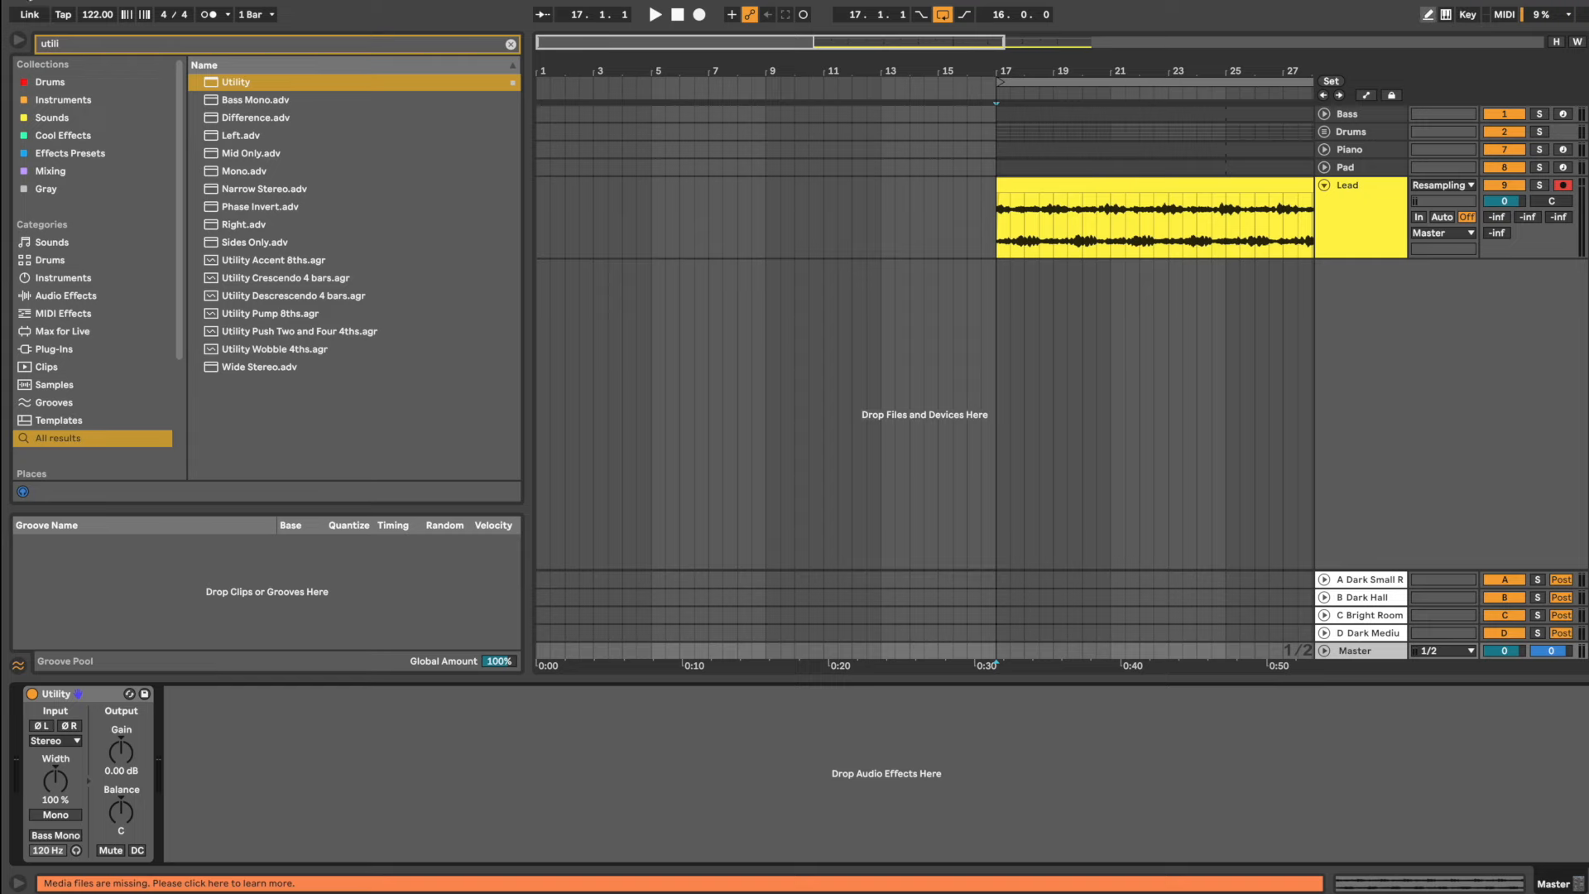
pyautogui.click(18, 37)
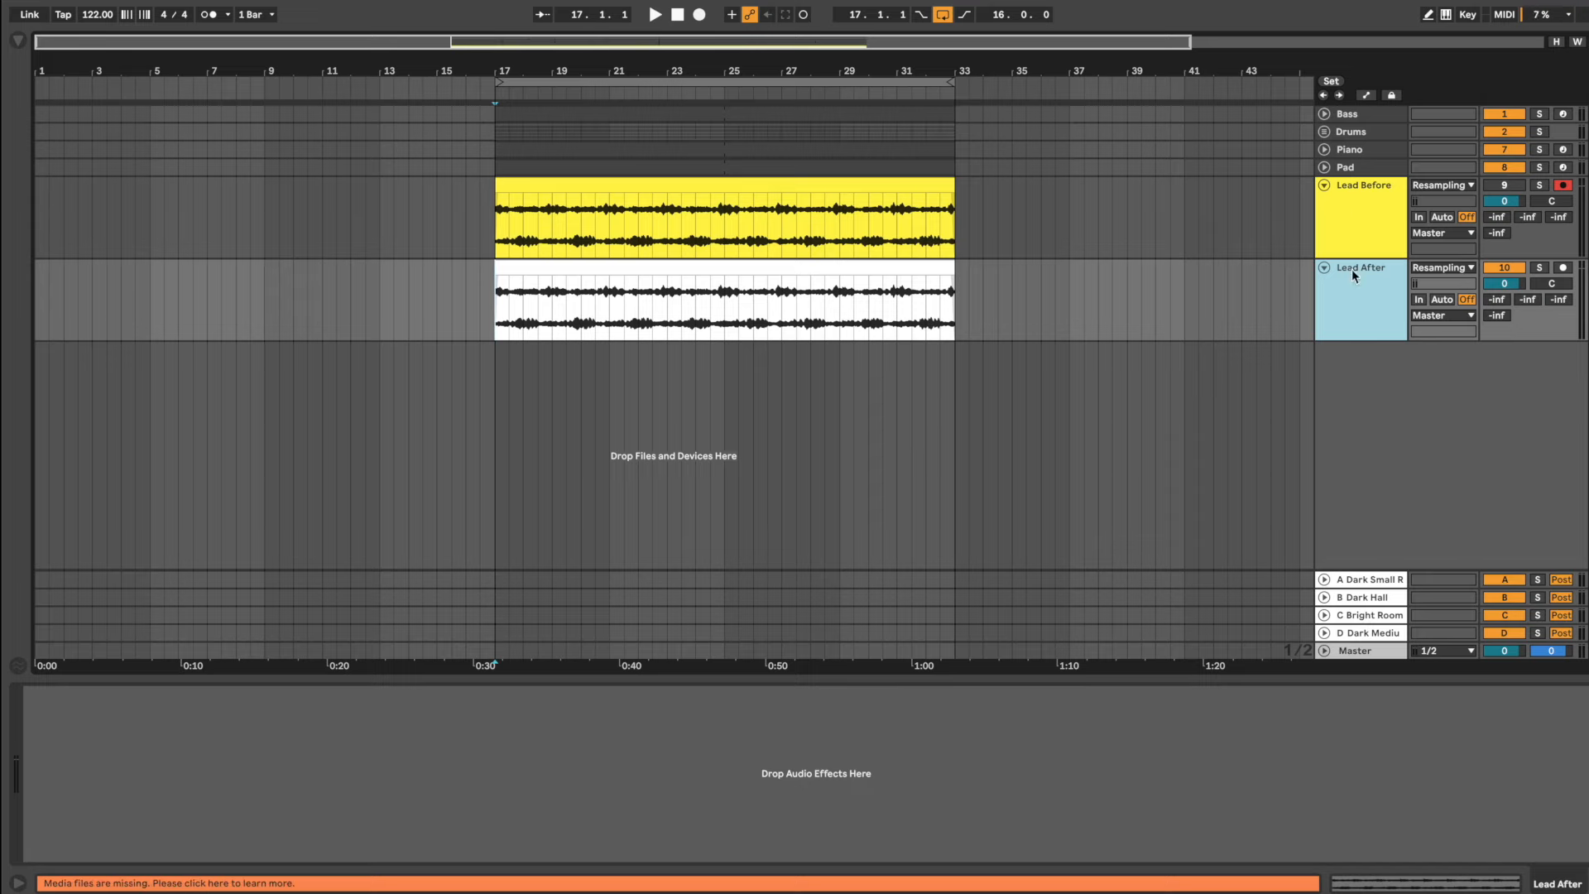
# Insert an Audio Effect Rack on the Lead After track and place a Utility inside it
pyautogui.click(18, 37)
pyautogui.write('audio')
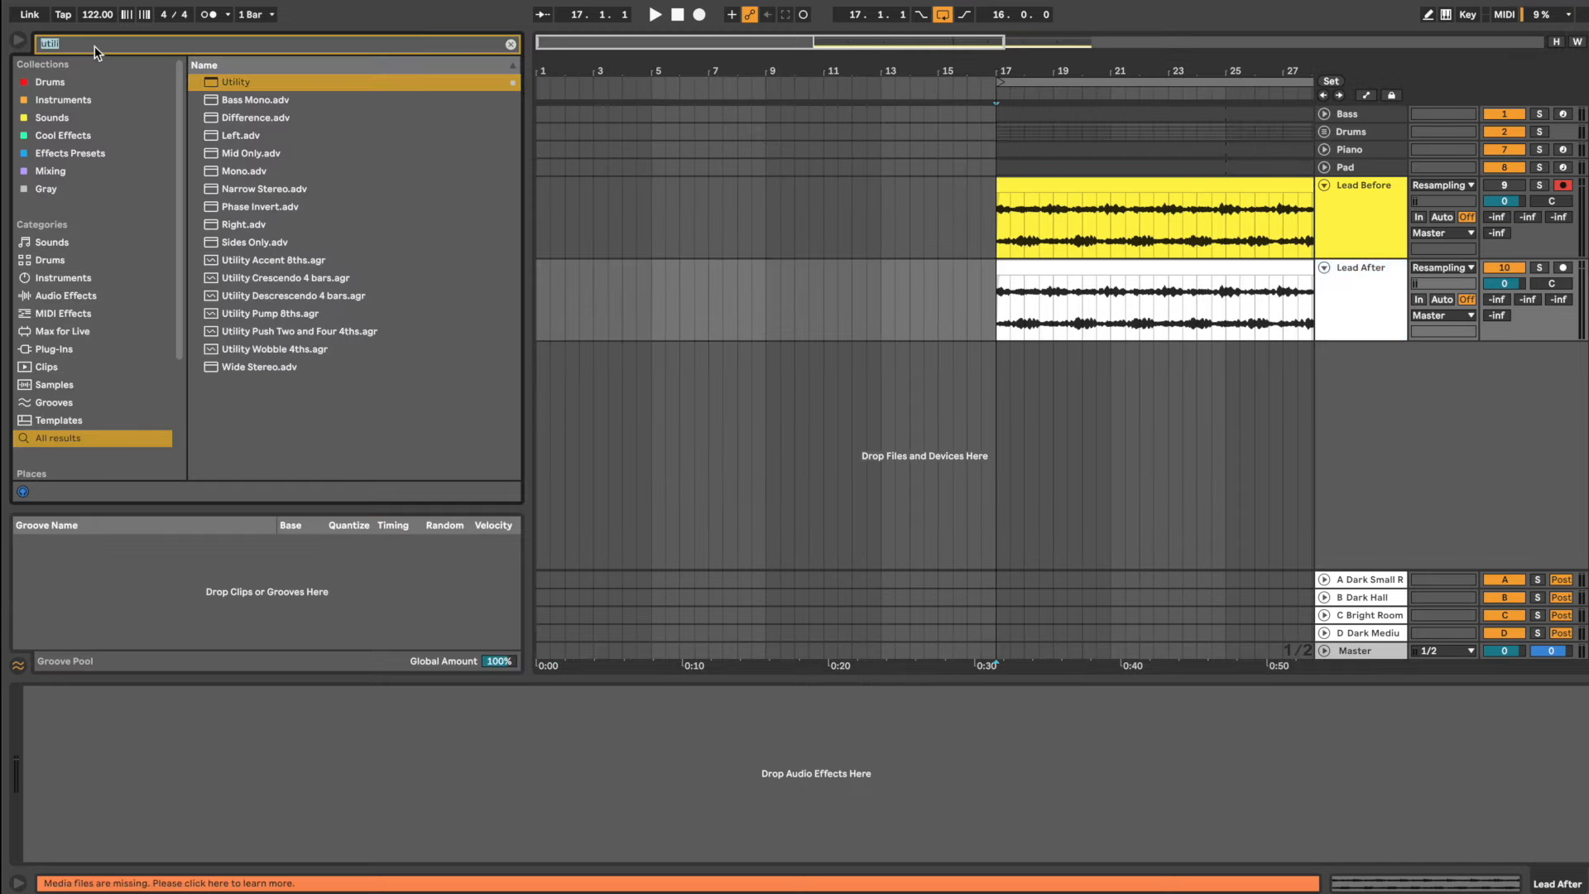
pyautogui.moveTo(266, 117); pyautogui.dragTo(694, 303)
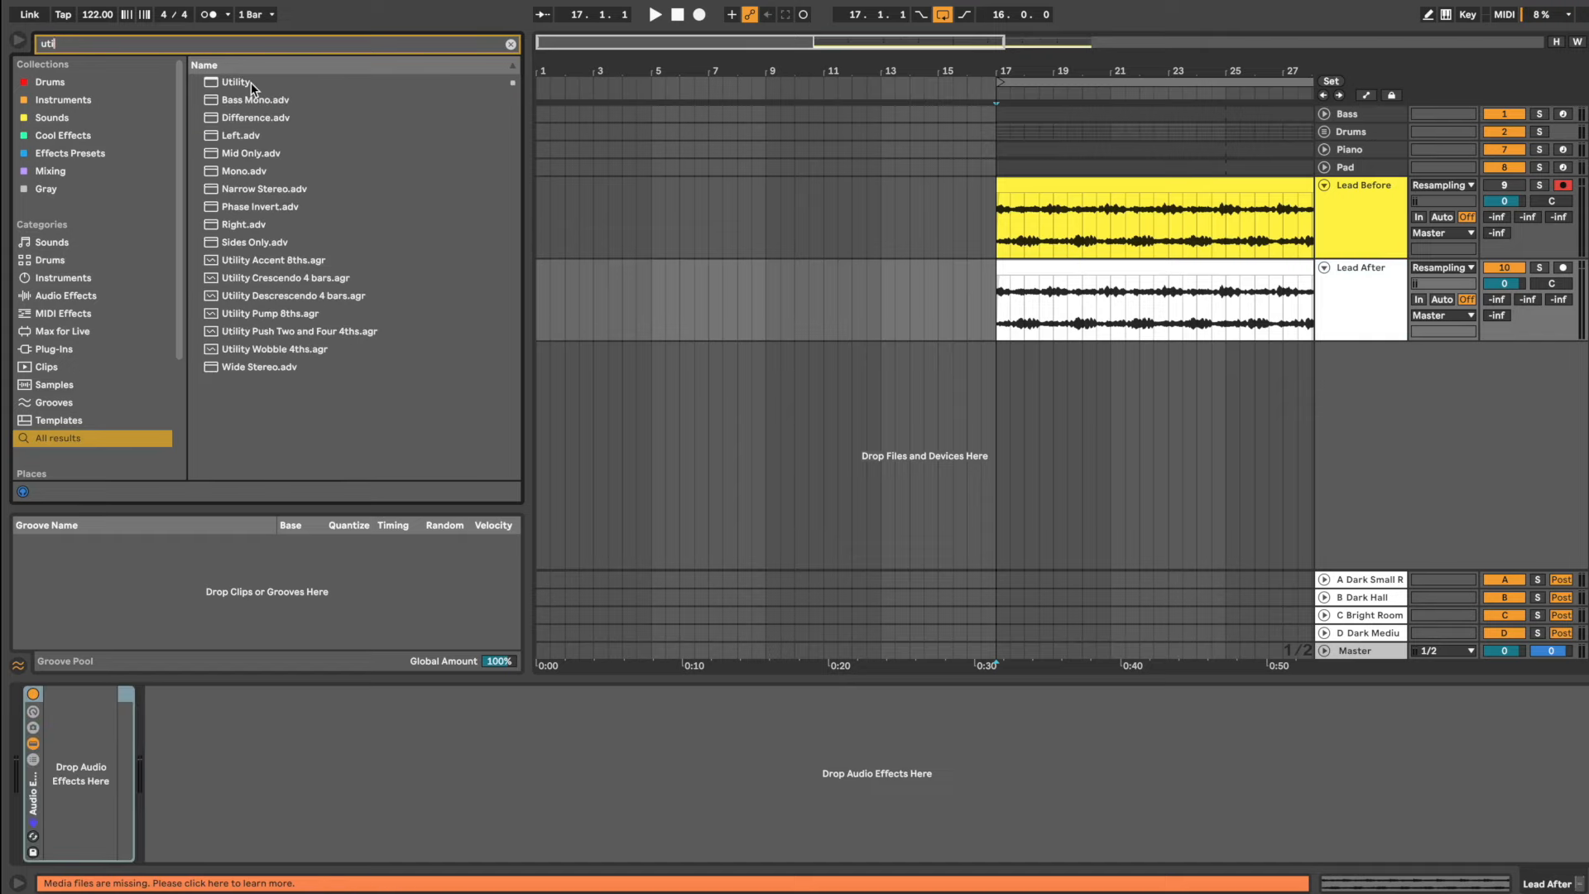
pyautogui.moveTo(250, 83); pyautogui.dragTo(80, 745)
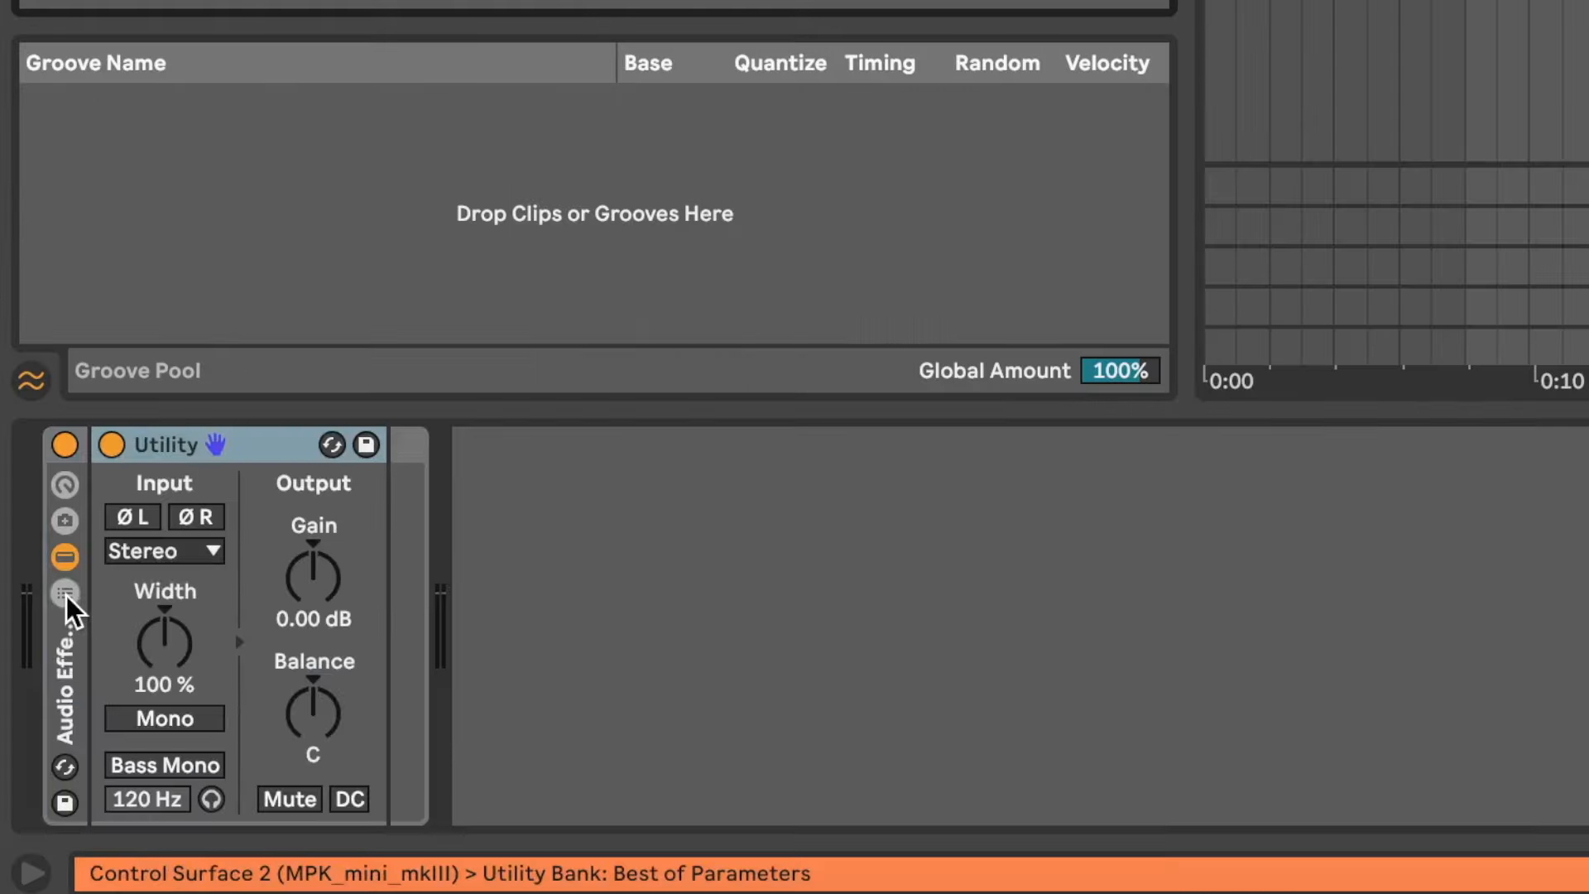
# Duplicate the rack's Utility chain and rename the two chains Mono and Stereo
pyautogui.click(66, 592)
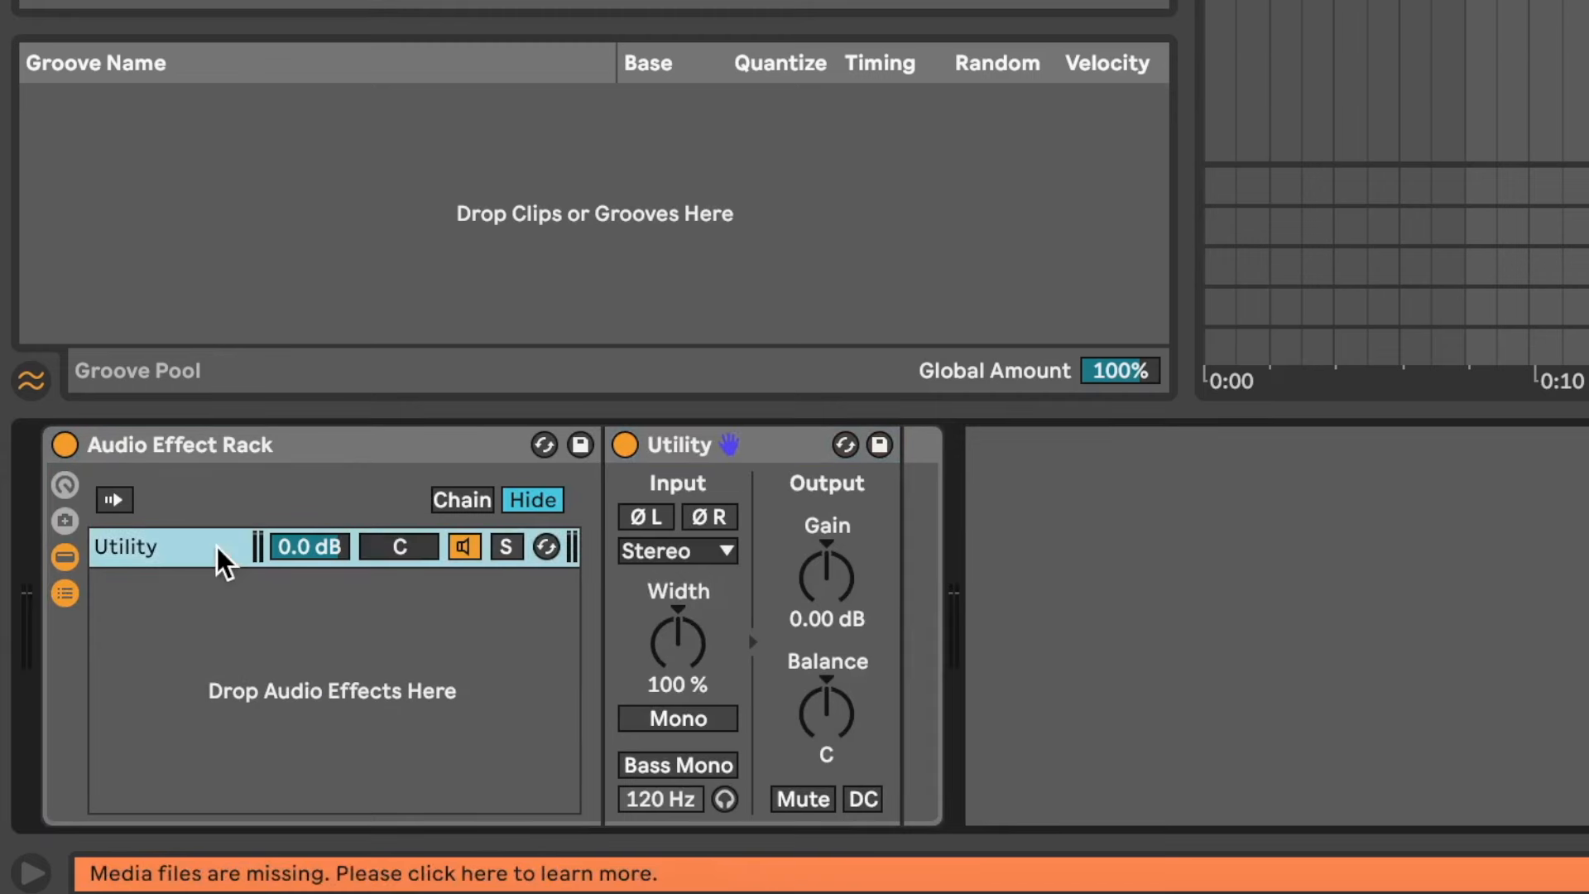
pyautogui.hotkey('ctrl', 'd')
pyautogui.click(195, 547)
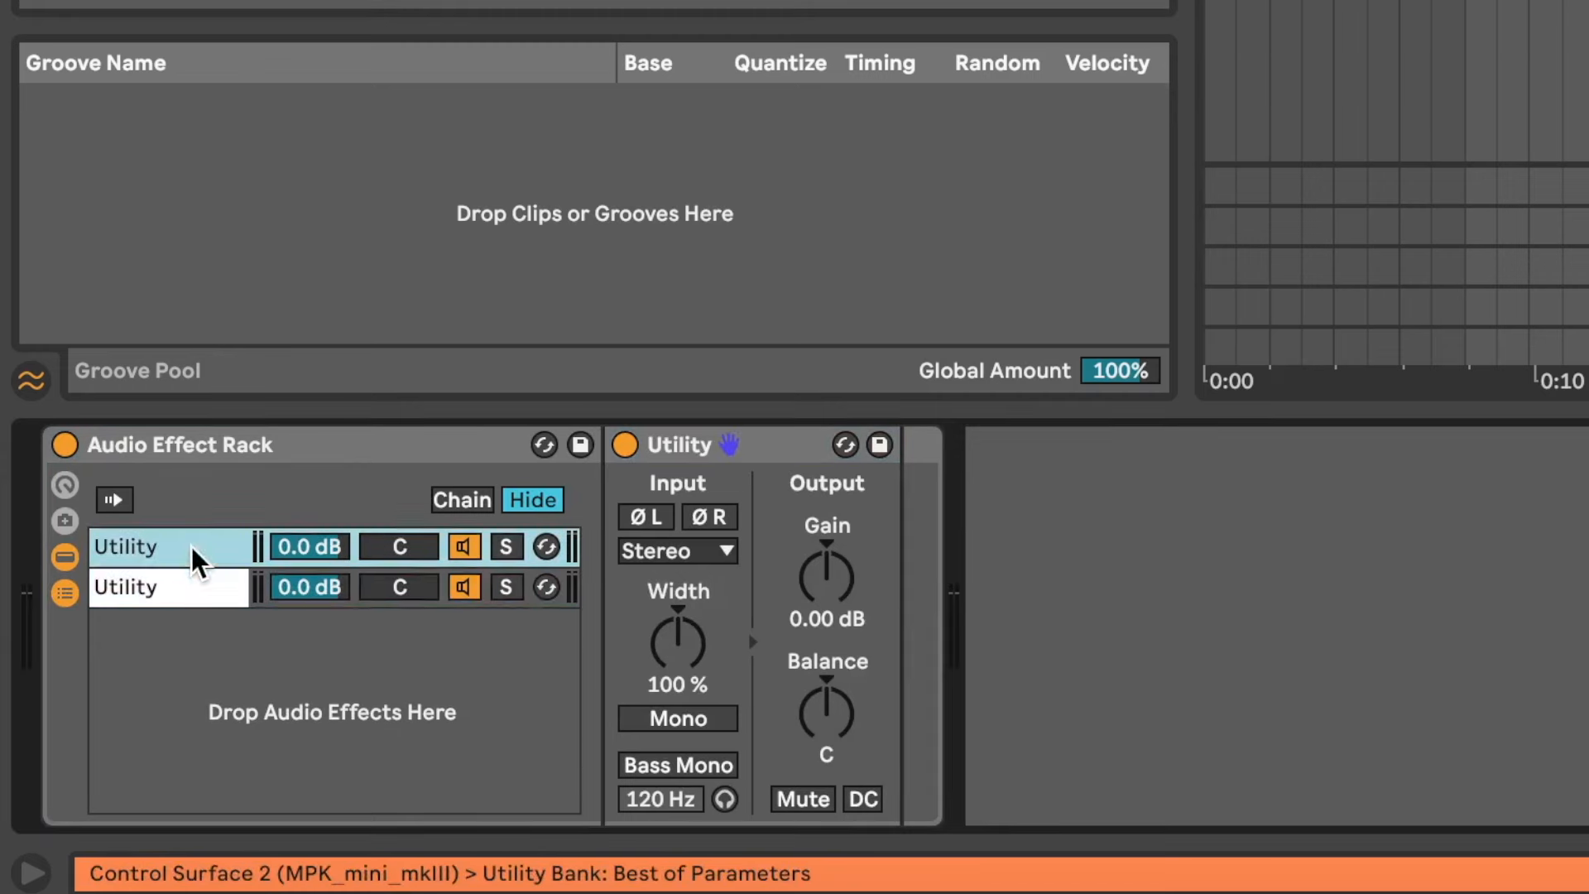
pyautogui.hotkey('ctrl', 'r')
pyautogui.write('Mono')
pyautogui.press('Return')
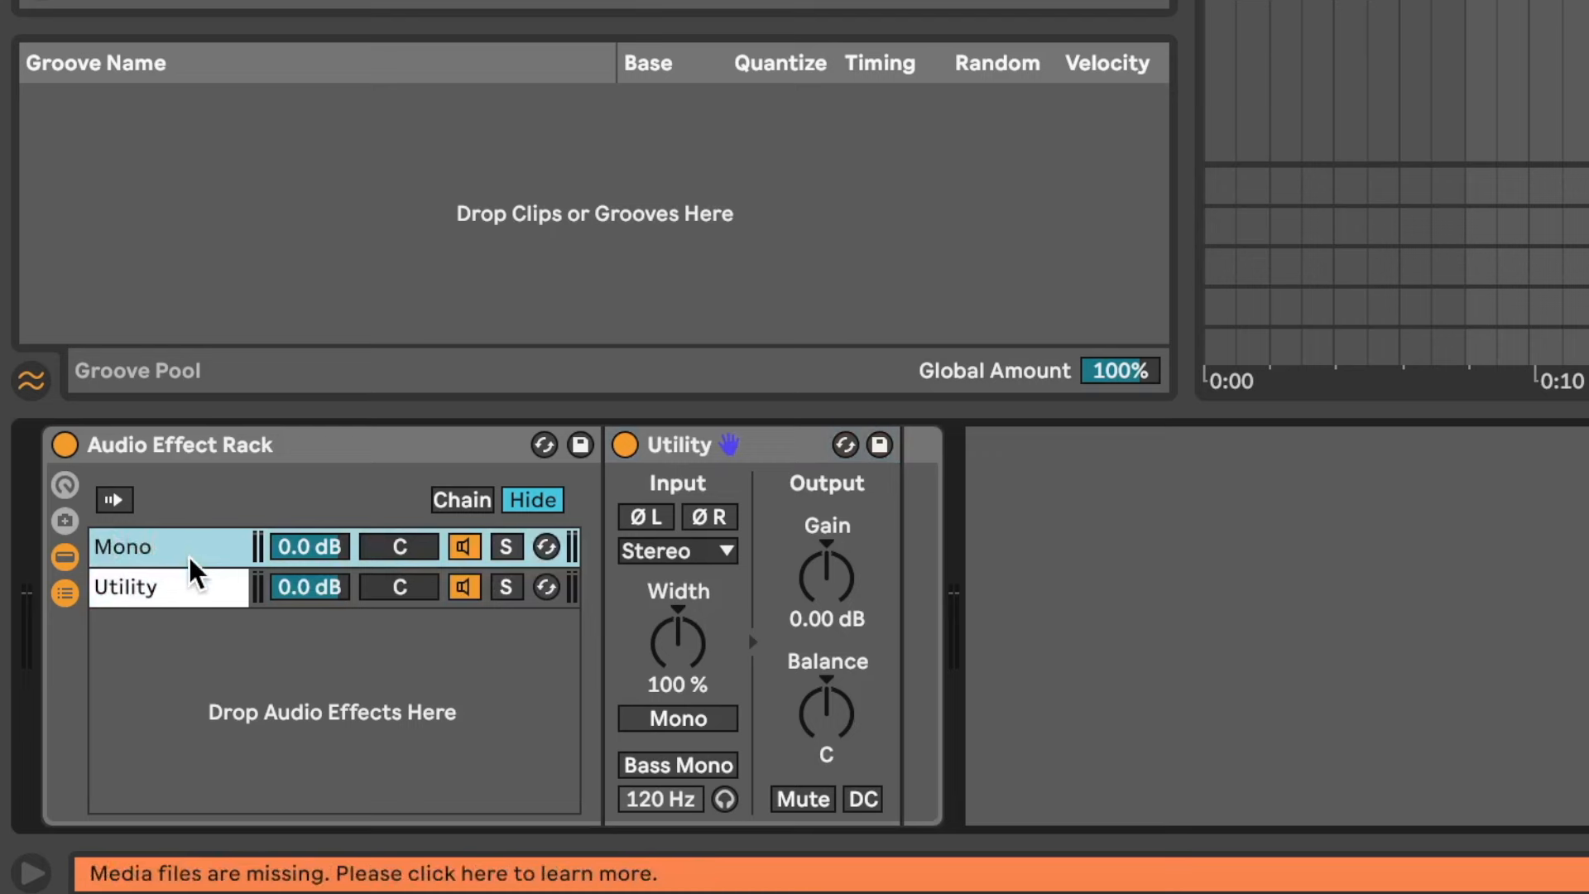
pyautogui.click(193, 576)
pyautogui.hotkey('ctrl', 'r')
pyautogui.write('Stereo')
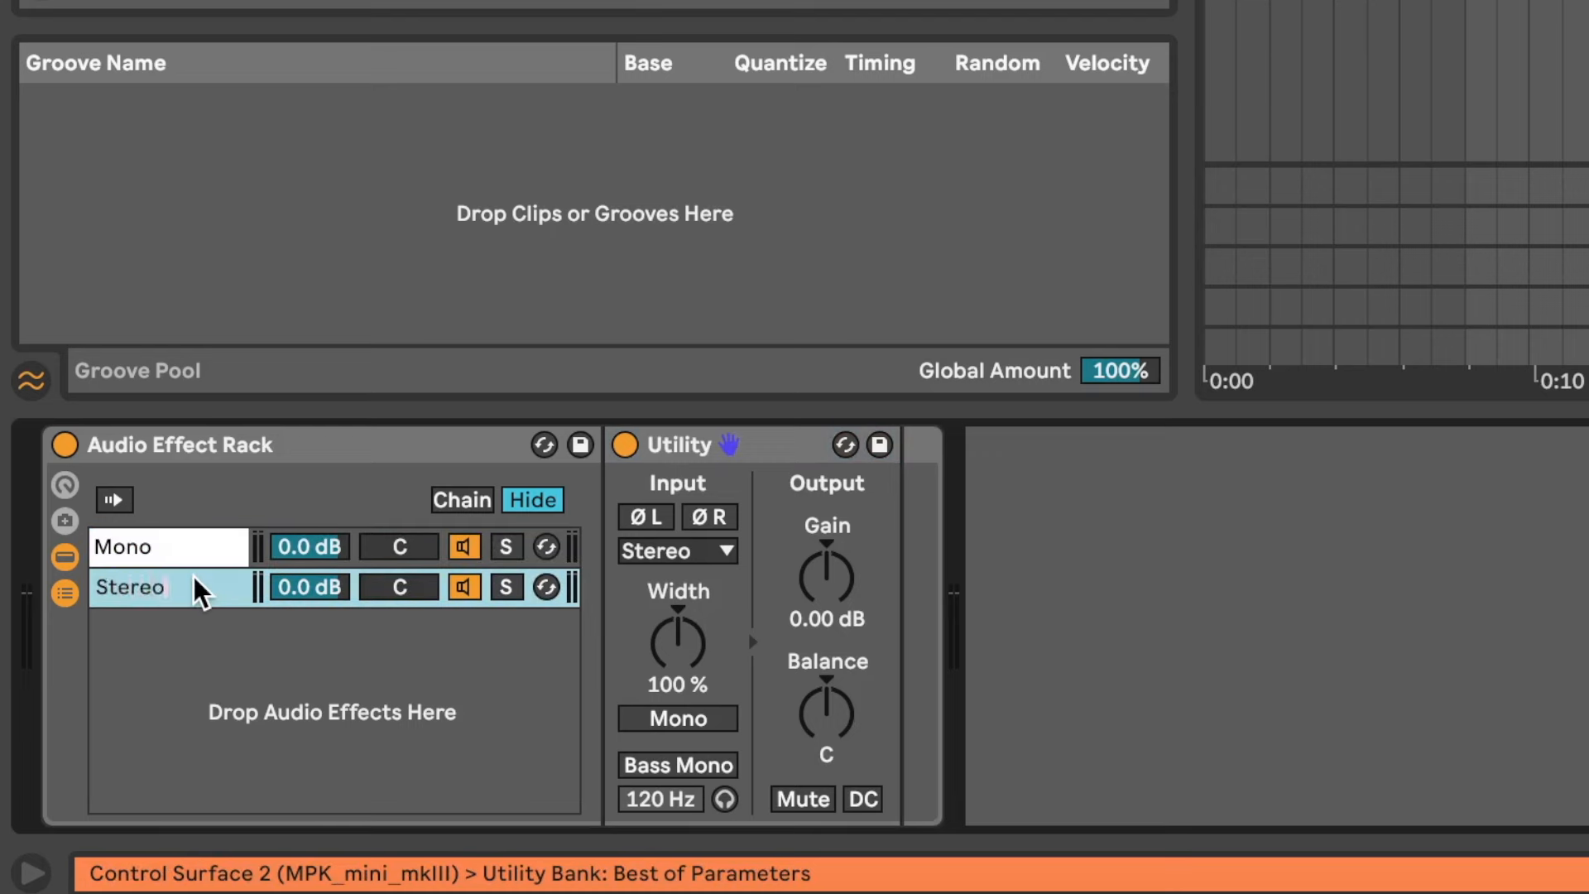
pyautogui.press('Return')
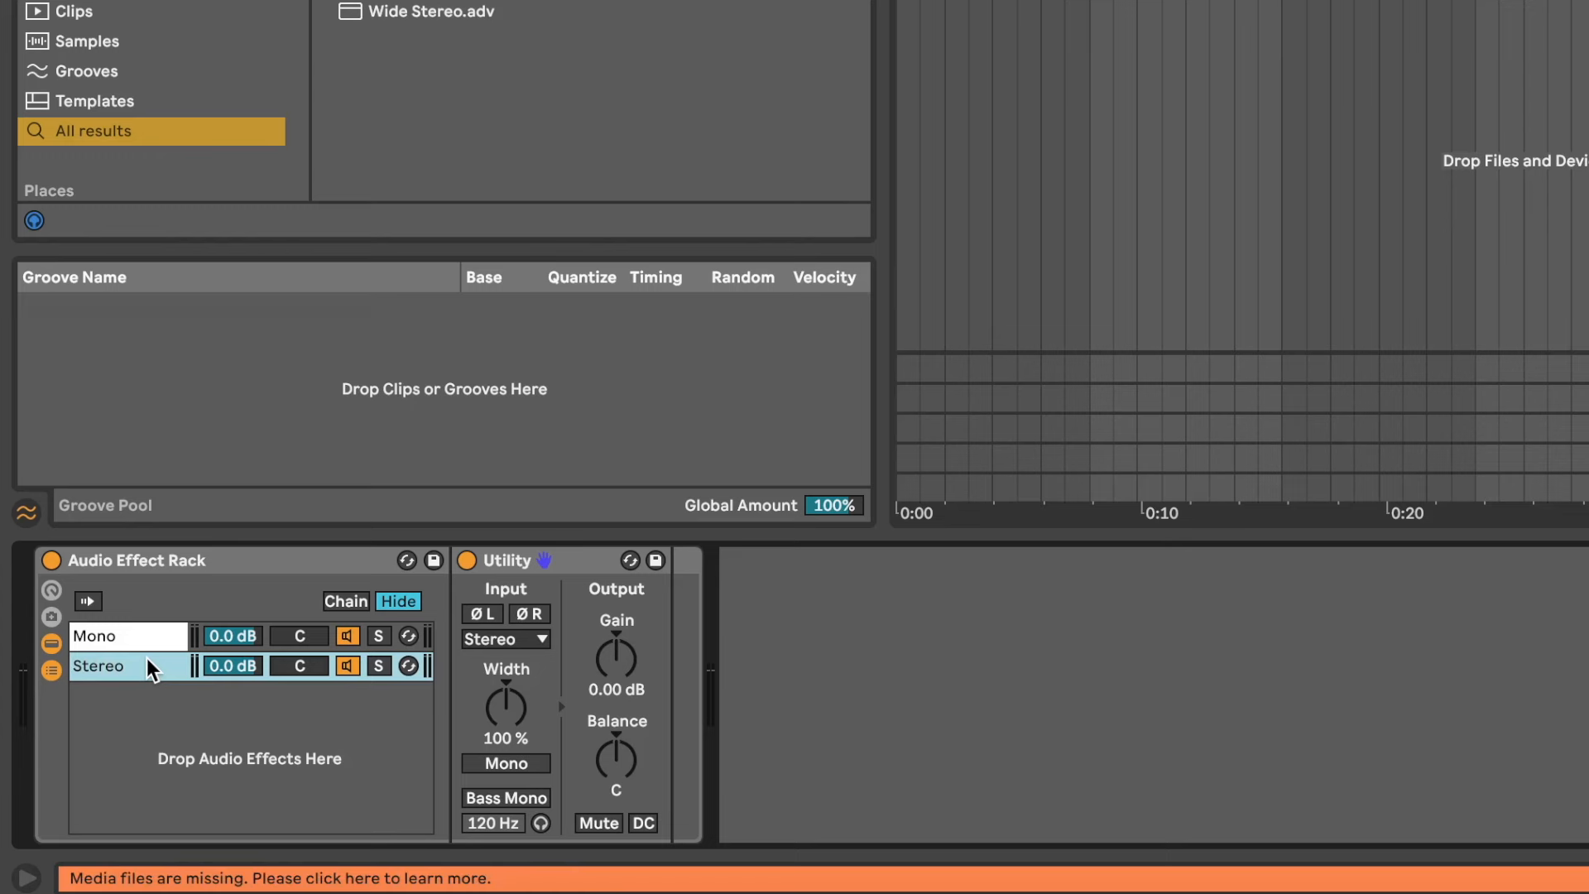
# Switch both chains' Utility devices to Mid/Side mode, setting the Mono chain to 100M and the Stereo chain to 100S
pyautogui.click(143, 636)
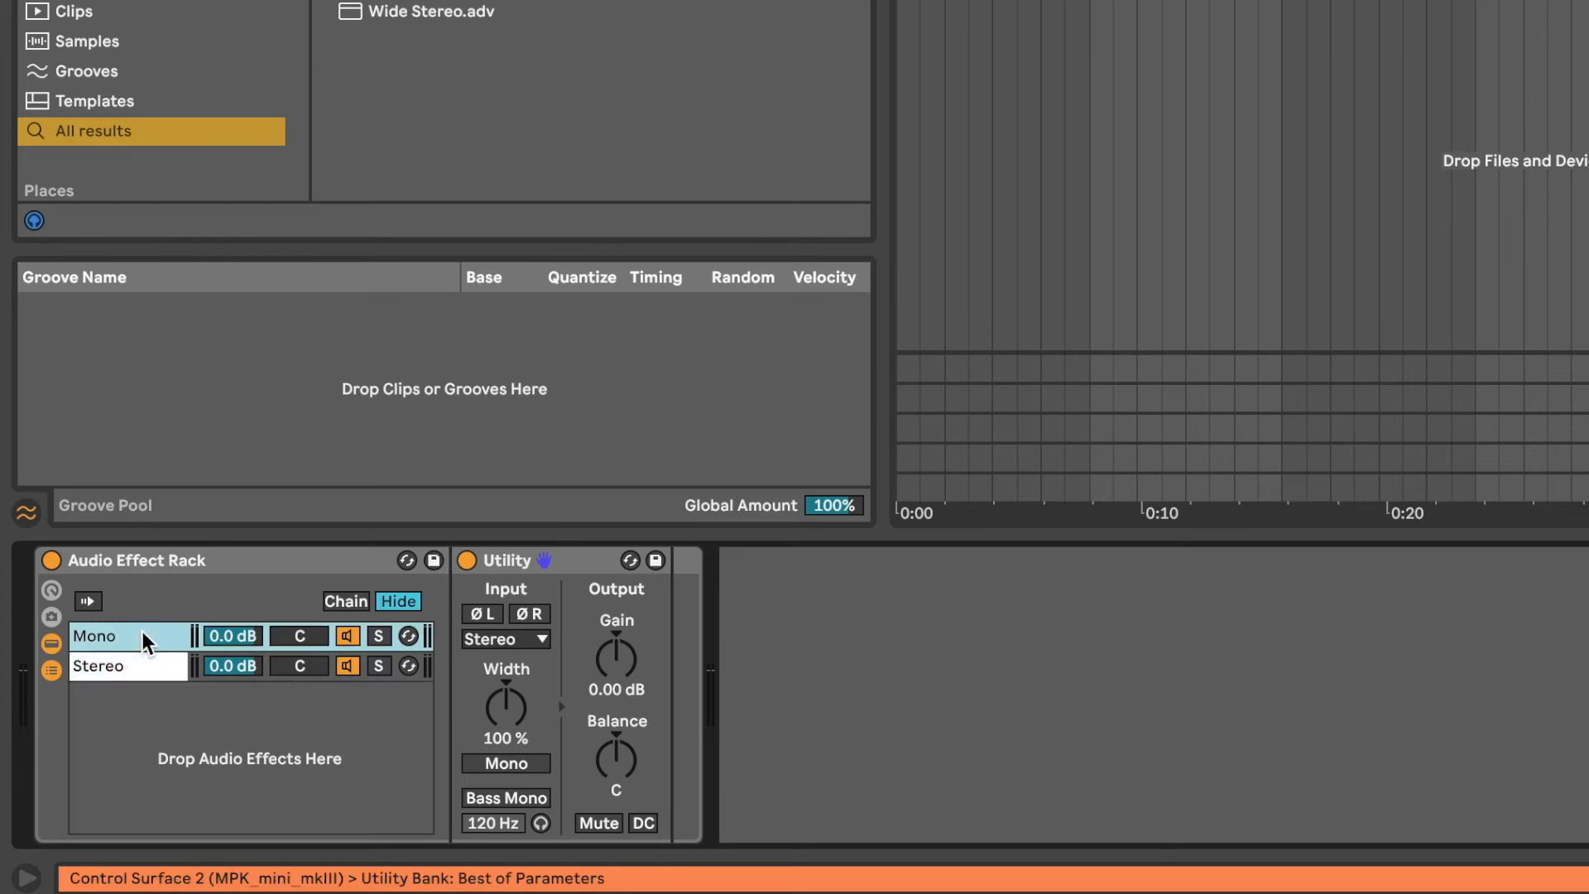
pyautogui.rightClick(500, 702)
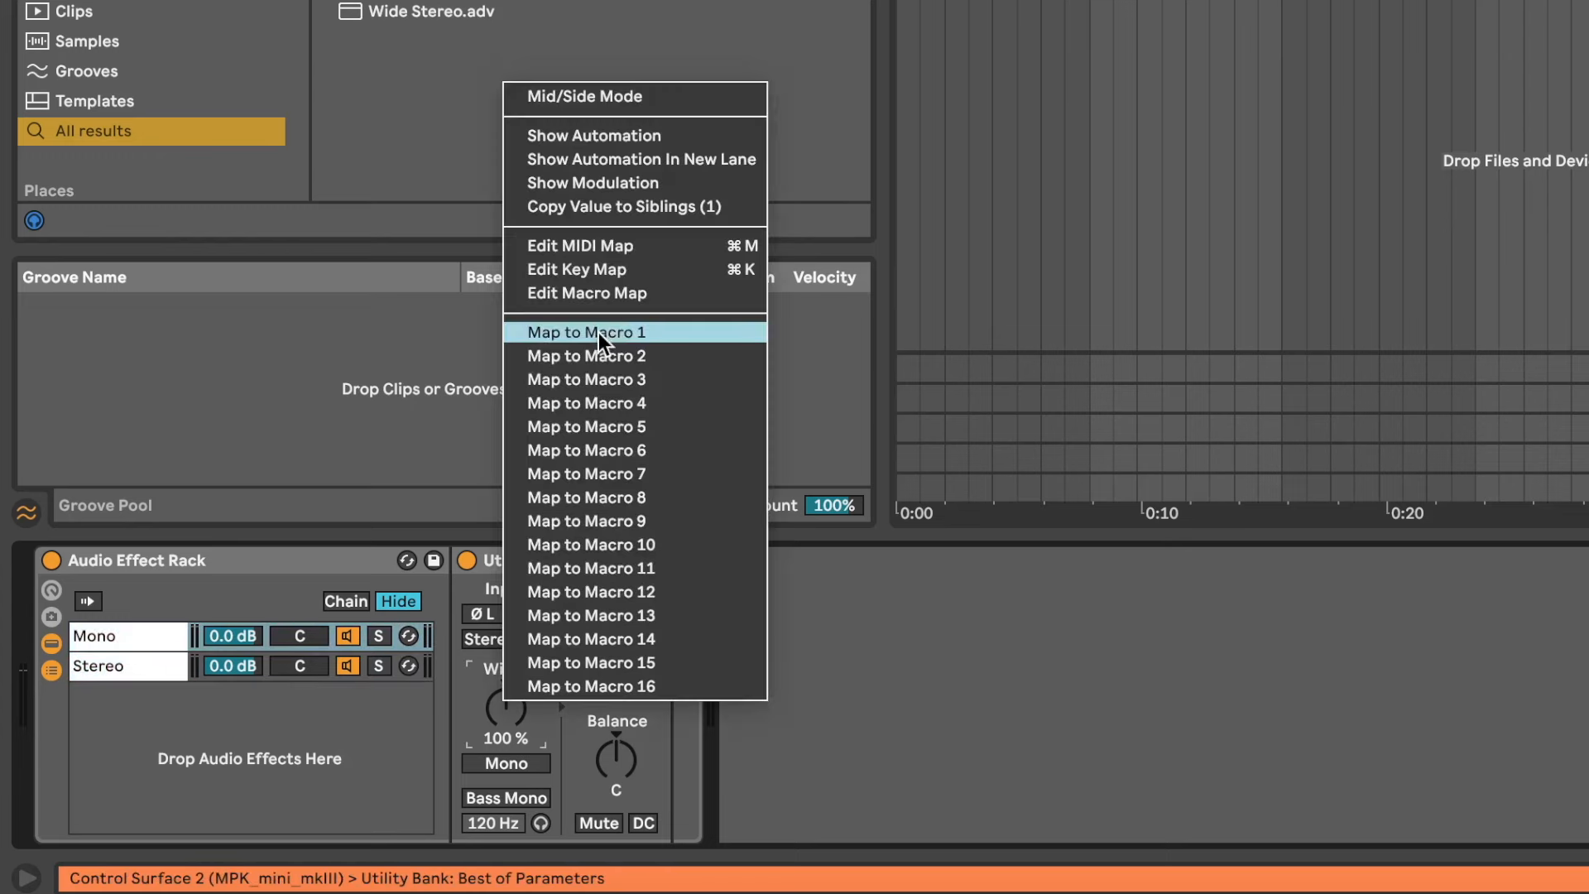
pyautogui.click(604, 96)
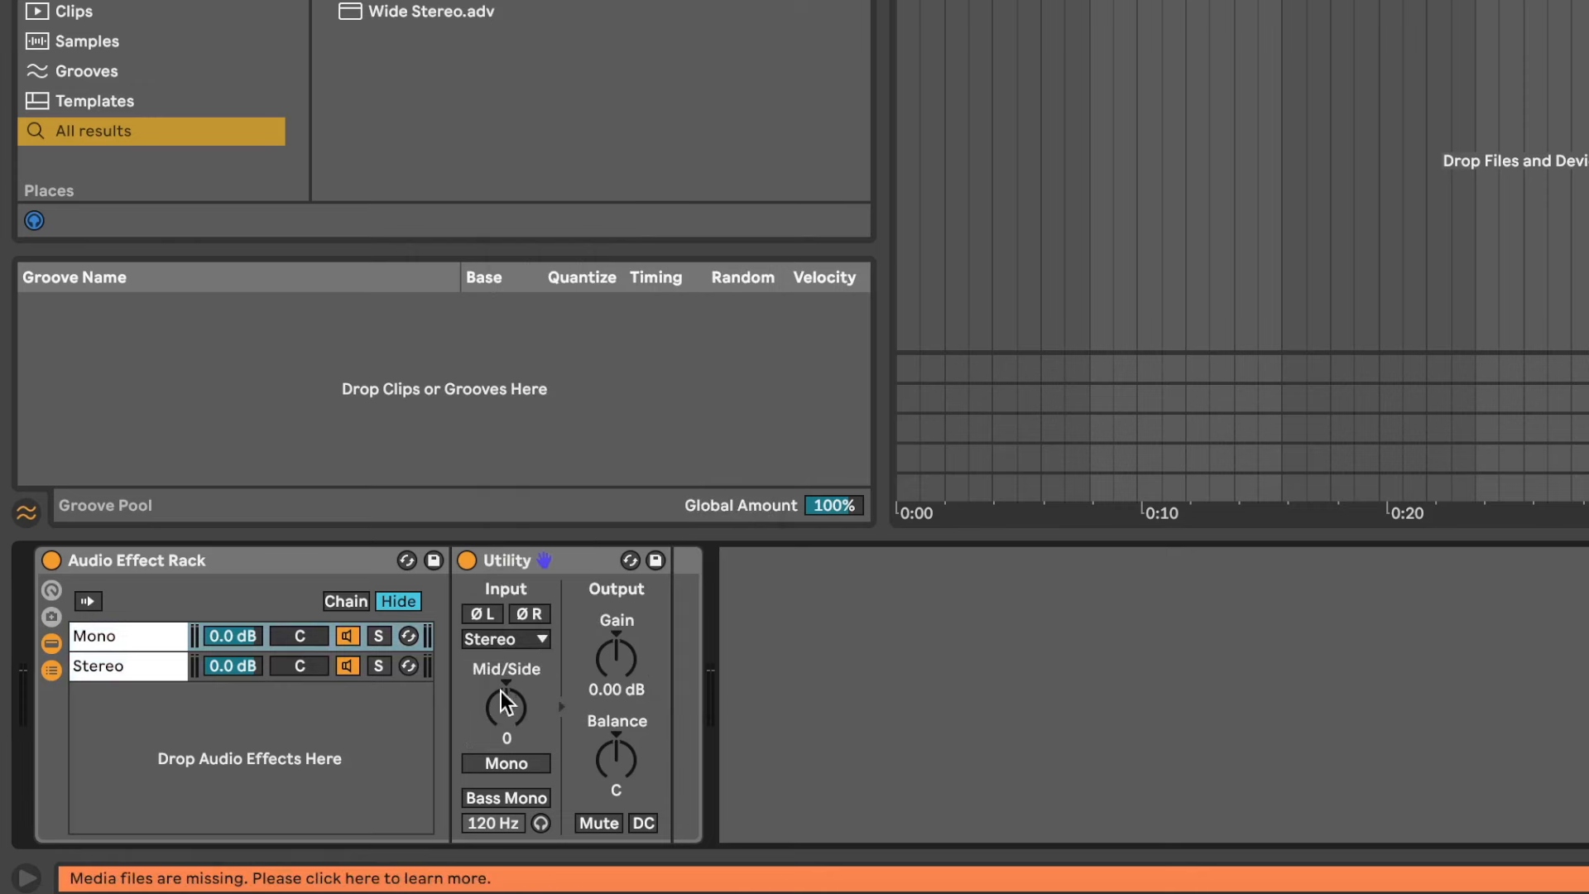
pyautogui.moveTo(500, 704); pyautogui.dragTo(500, 629)
pyautogui.click(157, 665)
pyautogui.rightClick(510, 712)
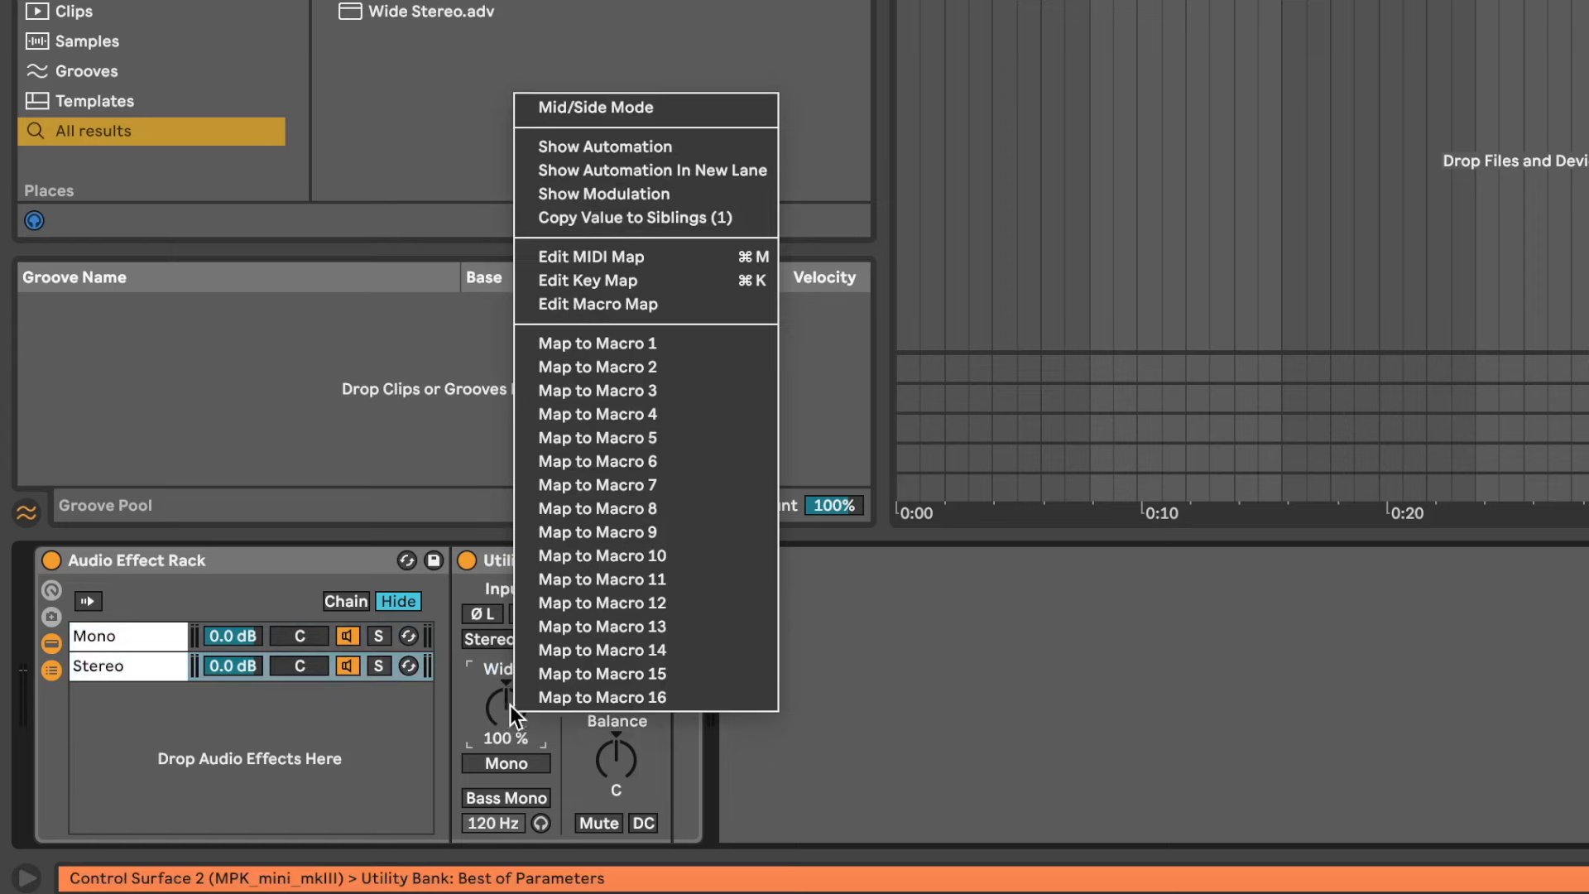
pyautogui.click(616, 110)
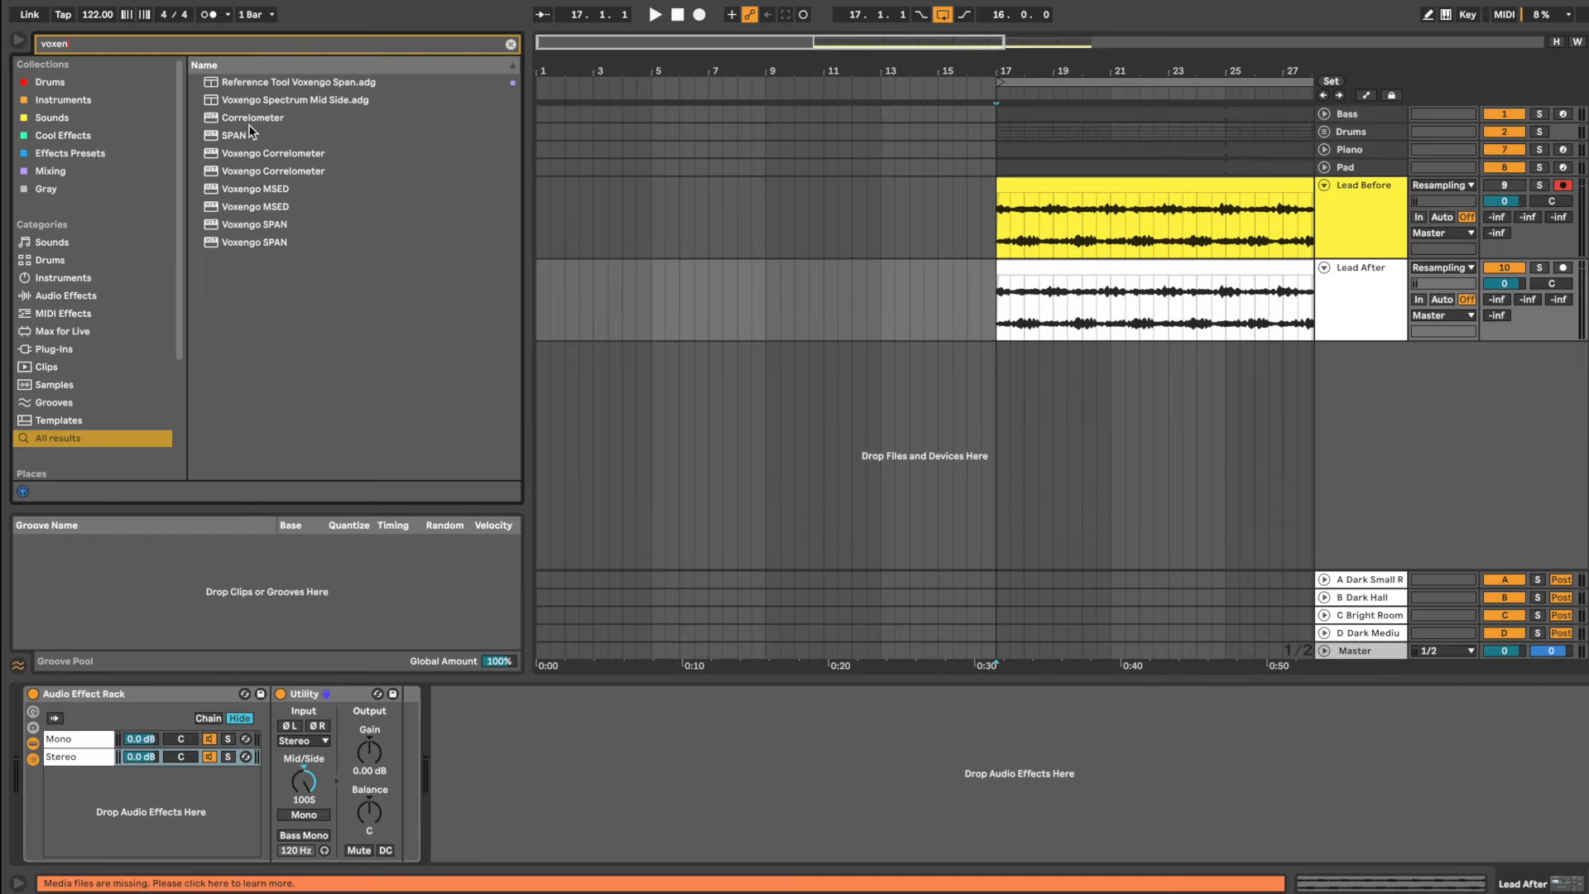
# Load the Reference Tool Voxengo Span rack behind the effect rack on Lead After, and audition the Mono and Stereo chains soloed
pyautogui.doubleClick(282, 81)
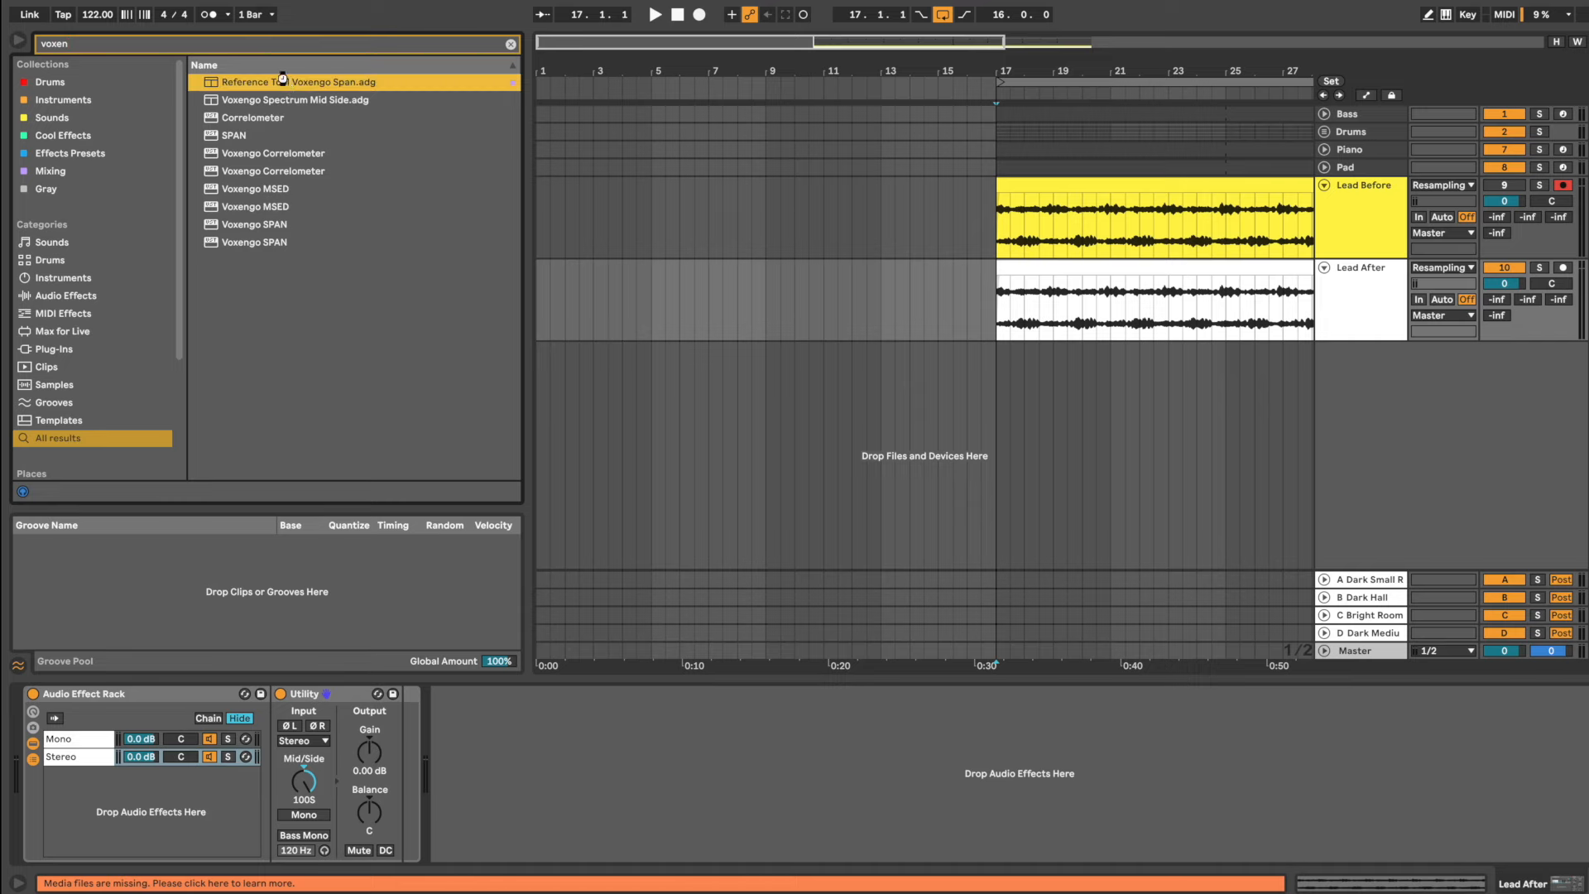
pyautogui.click(1386, 652)
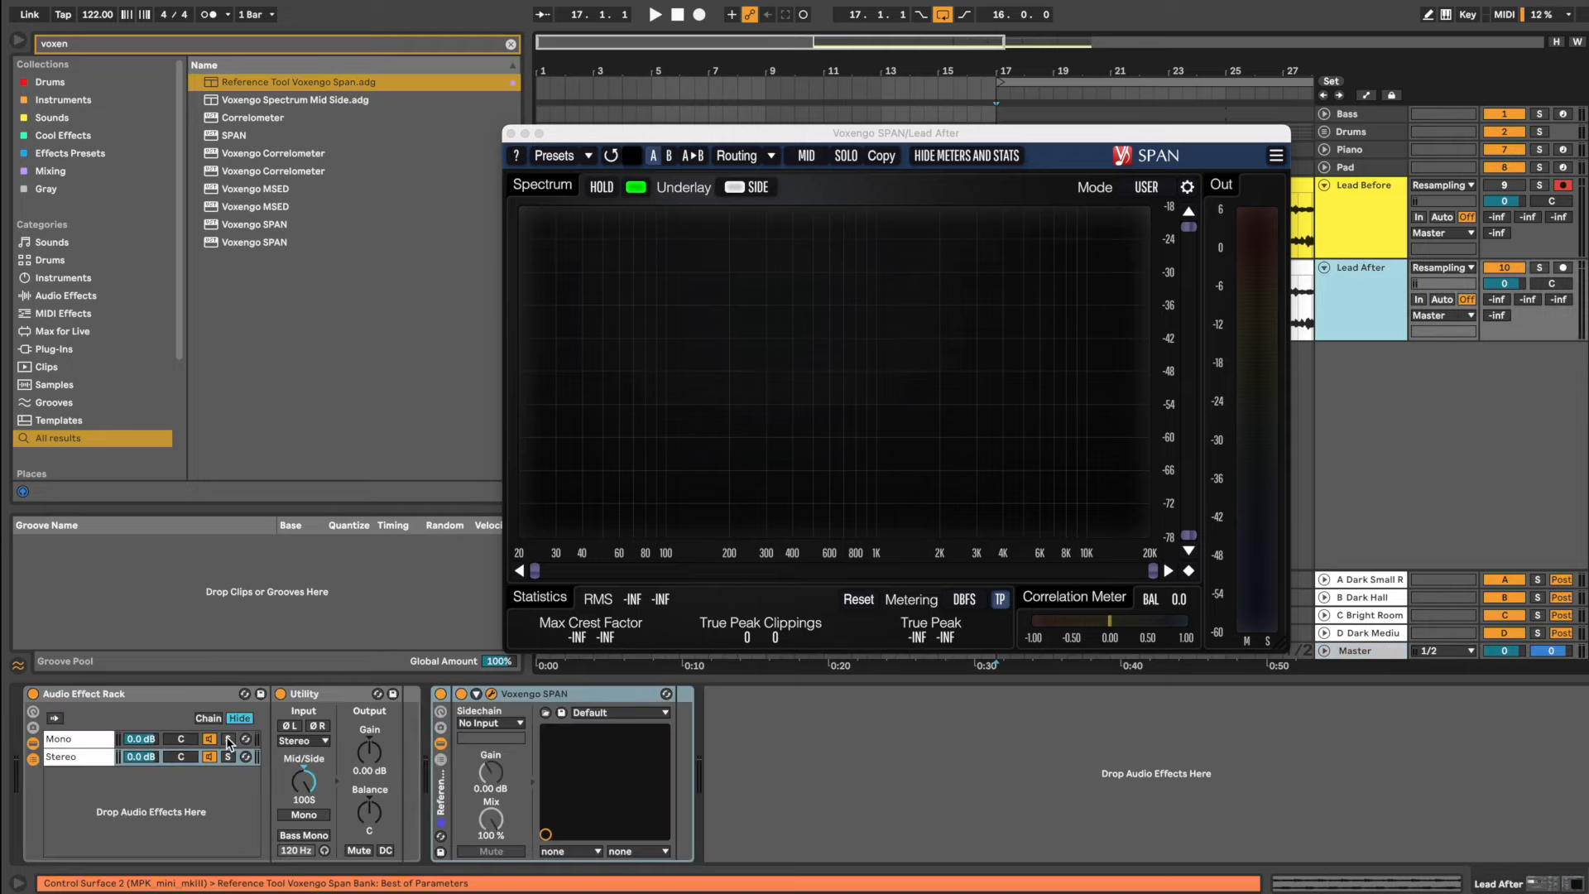
pyautogui.click(227, 738)
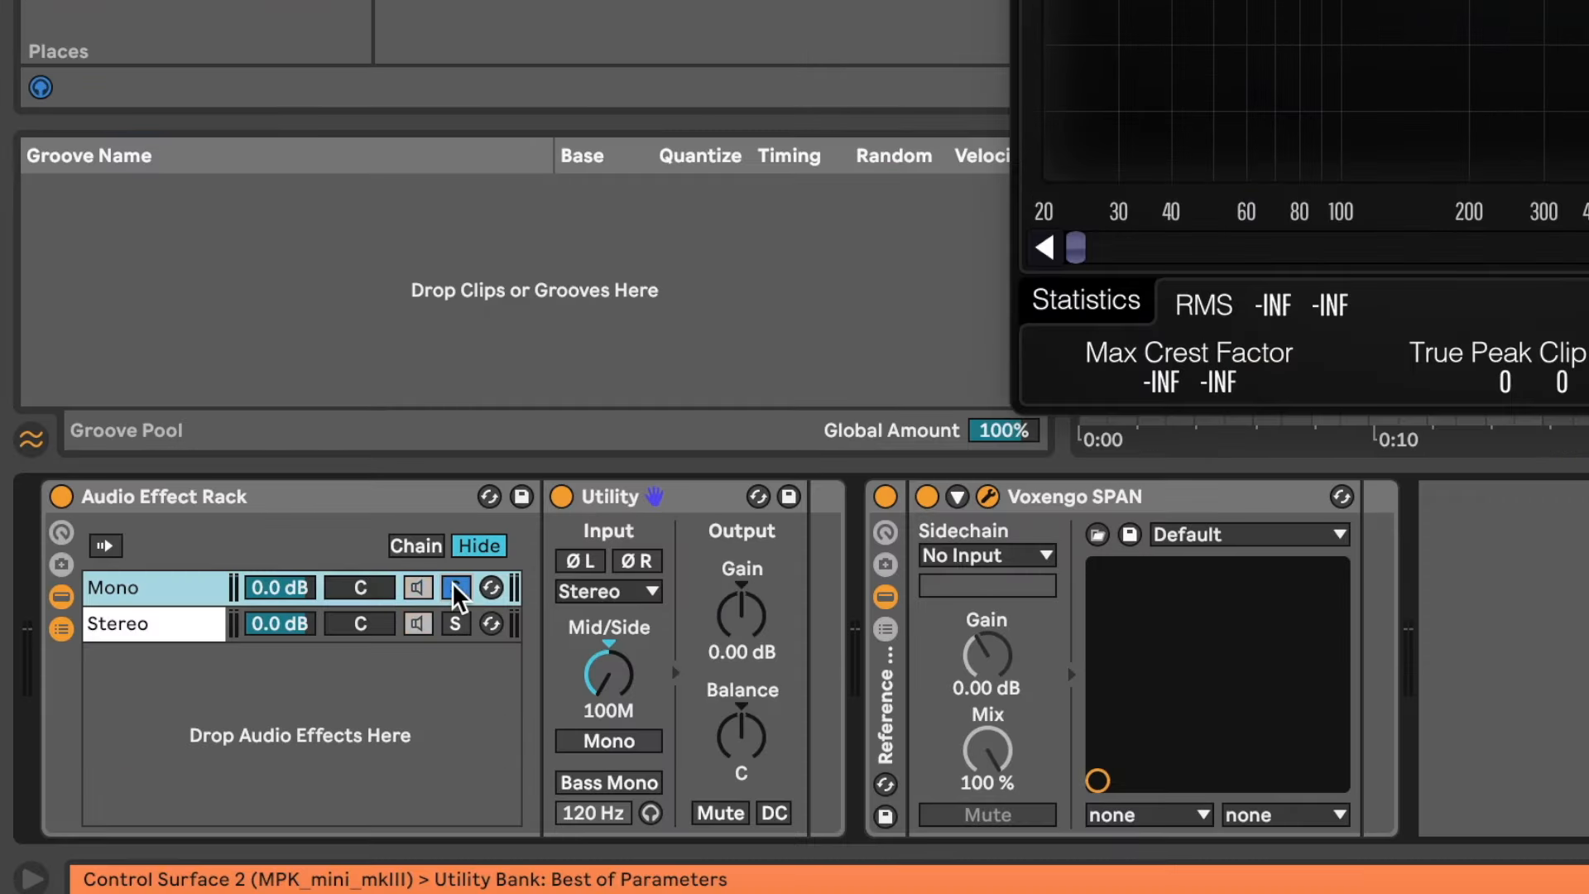
pyautogui.press('space')
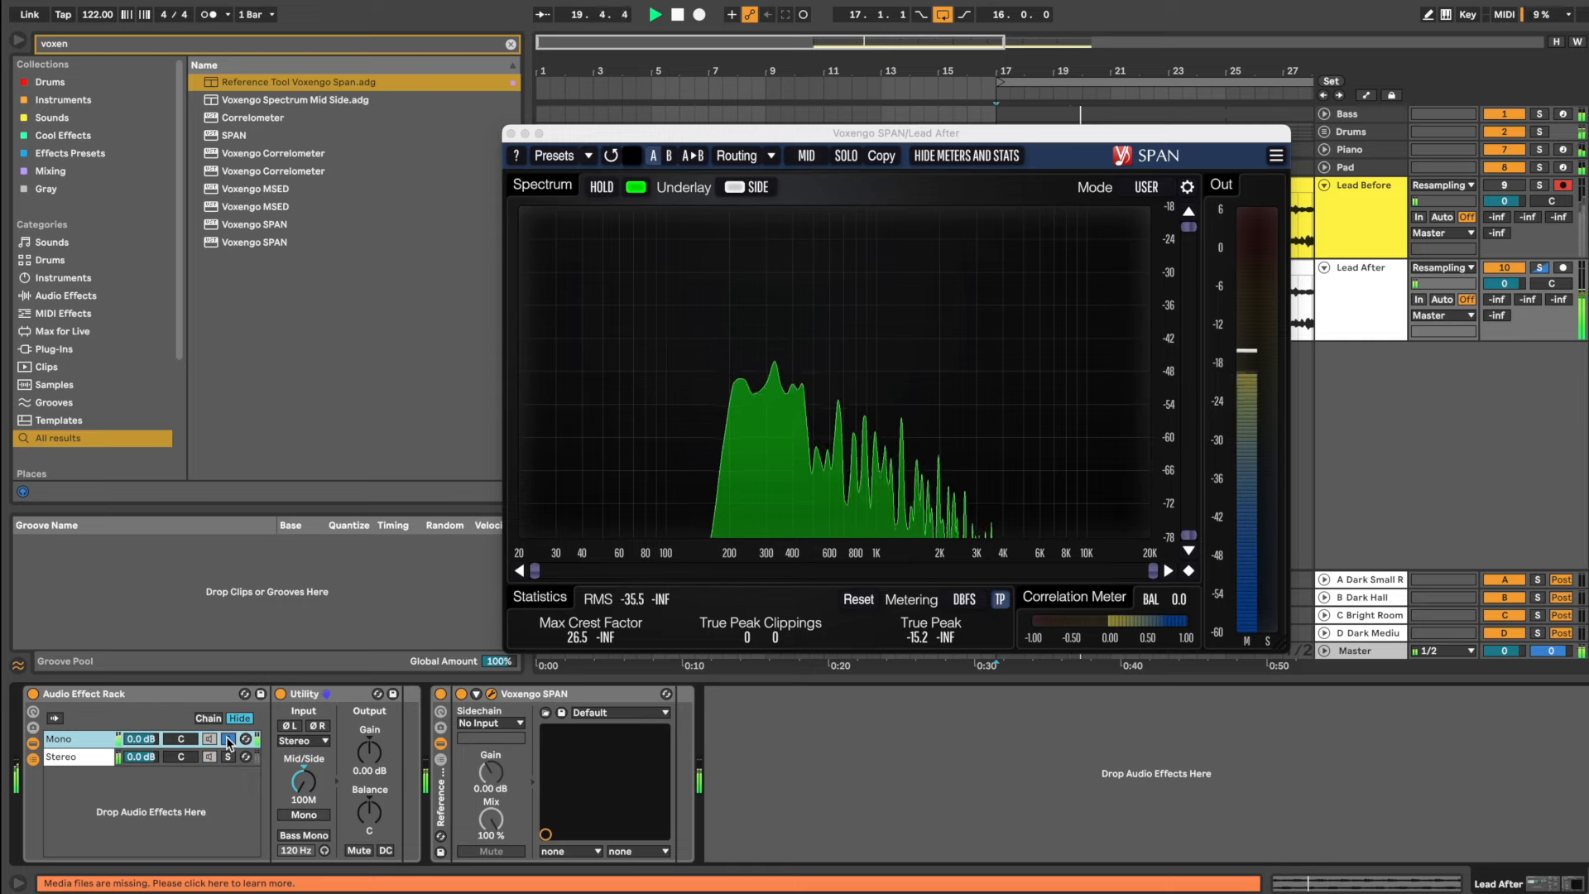
pyautogui.click(226, 755)
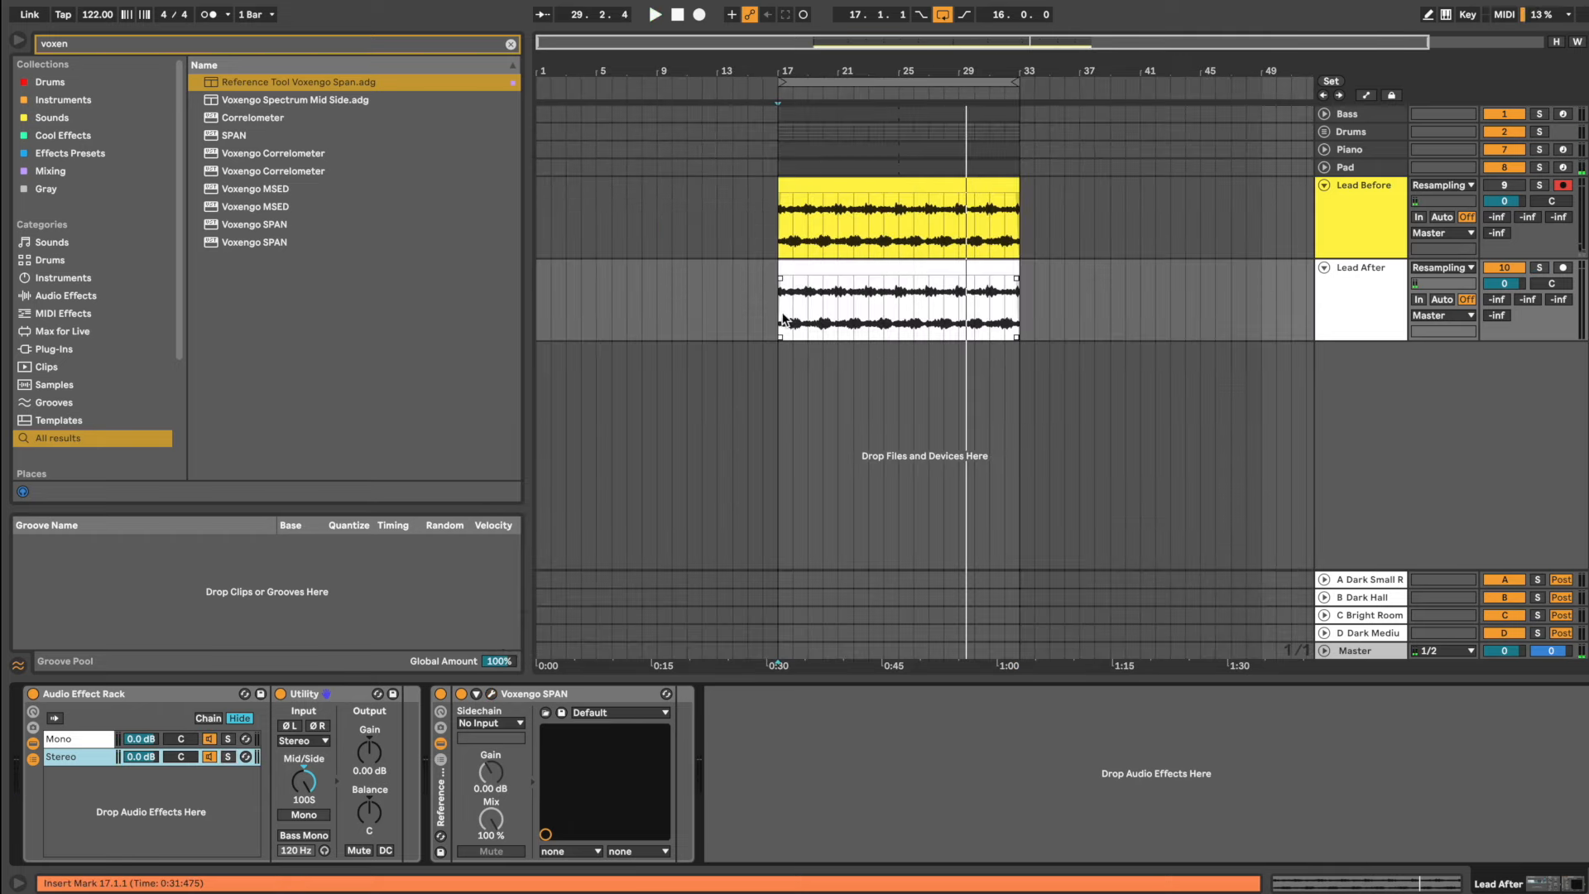
# Search the browser for "vc" and load the VC3.5 meter after the Utility on the Master track
pyautogui.click(783, 316)
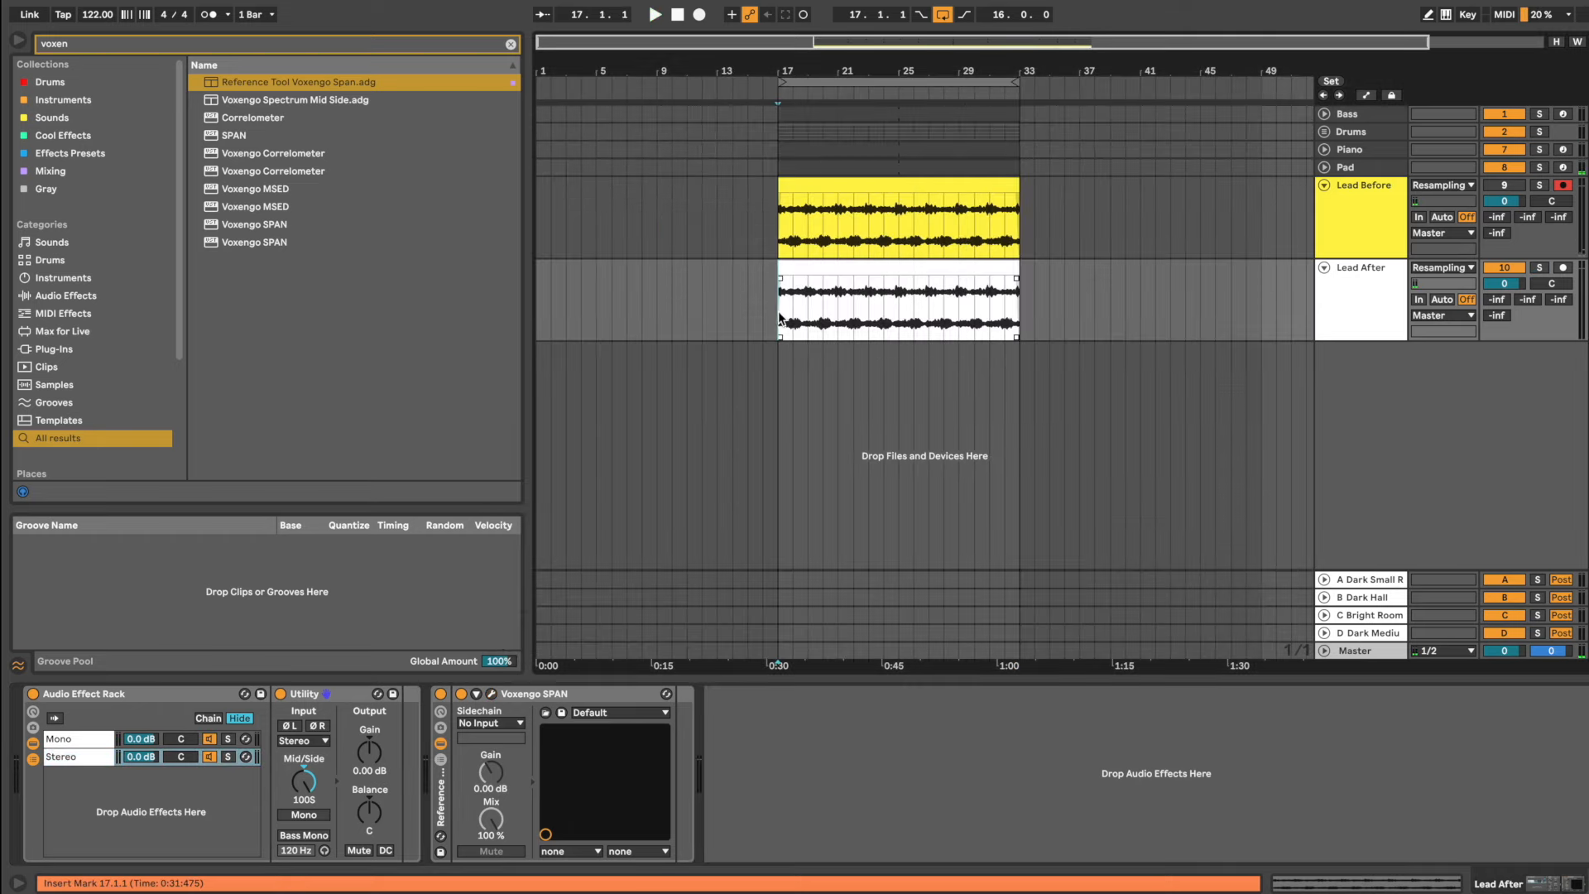
pyautogui.click(1357, 653)
pyautogui.click(294, 47)
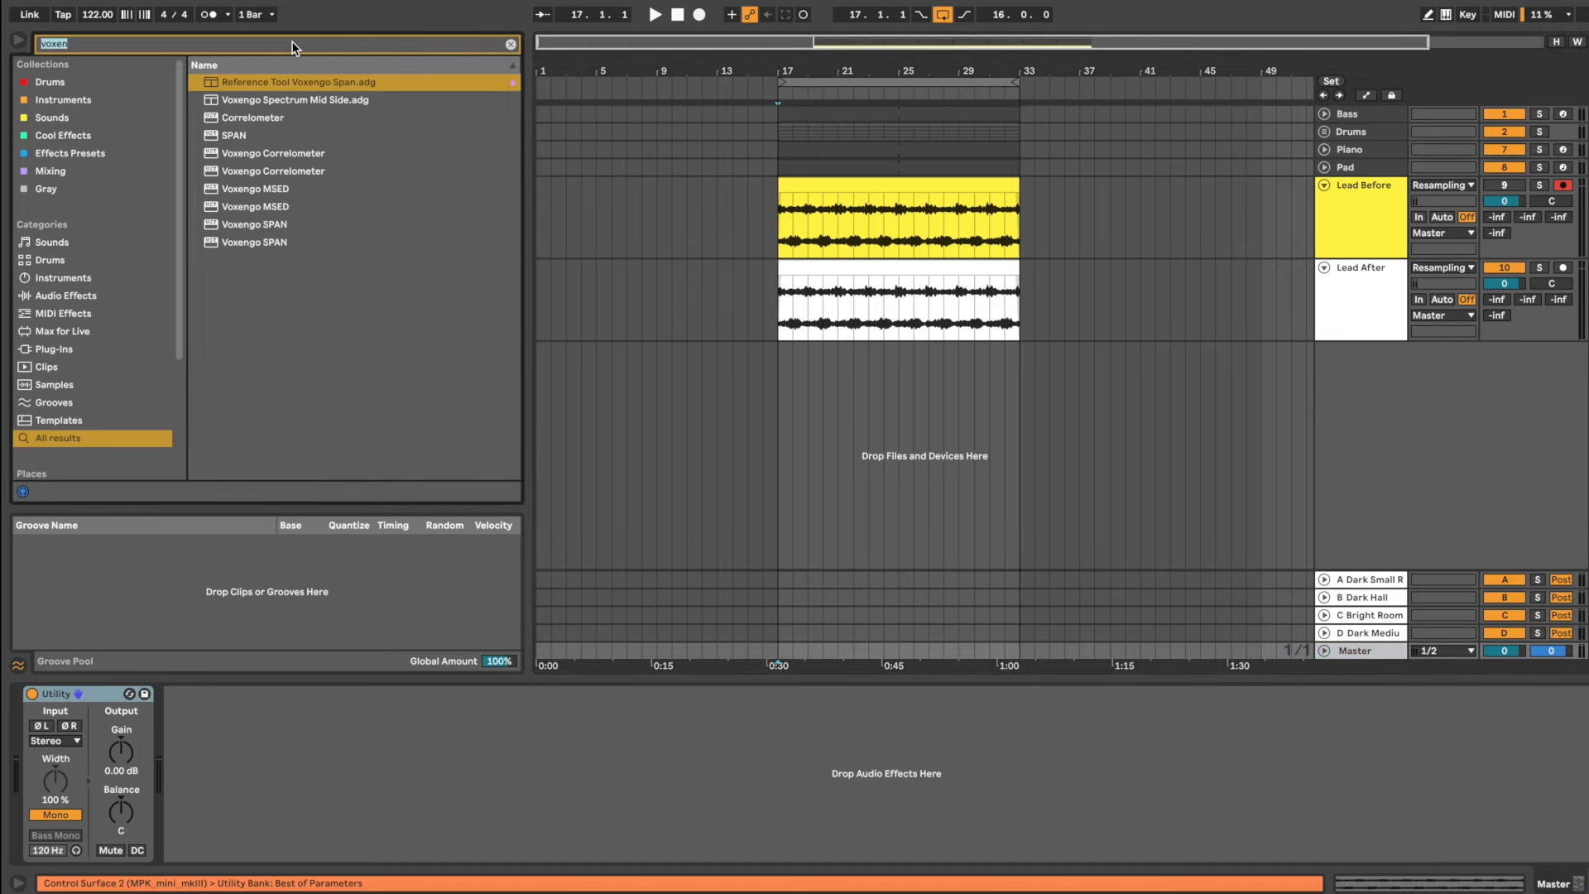
pyautogui.press('BackSpace')
pyautogui.write('vc')
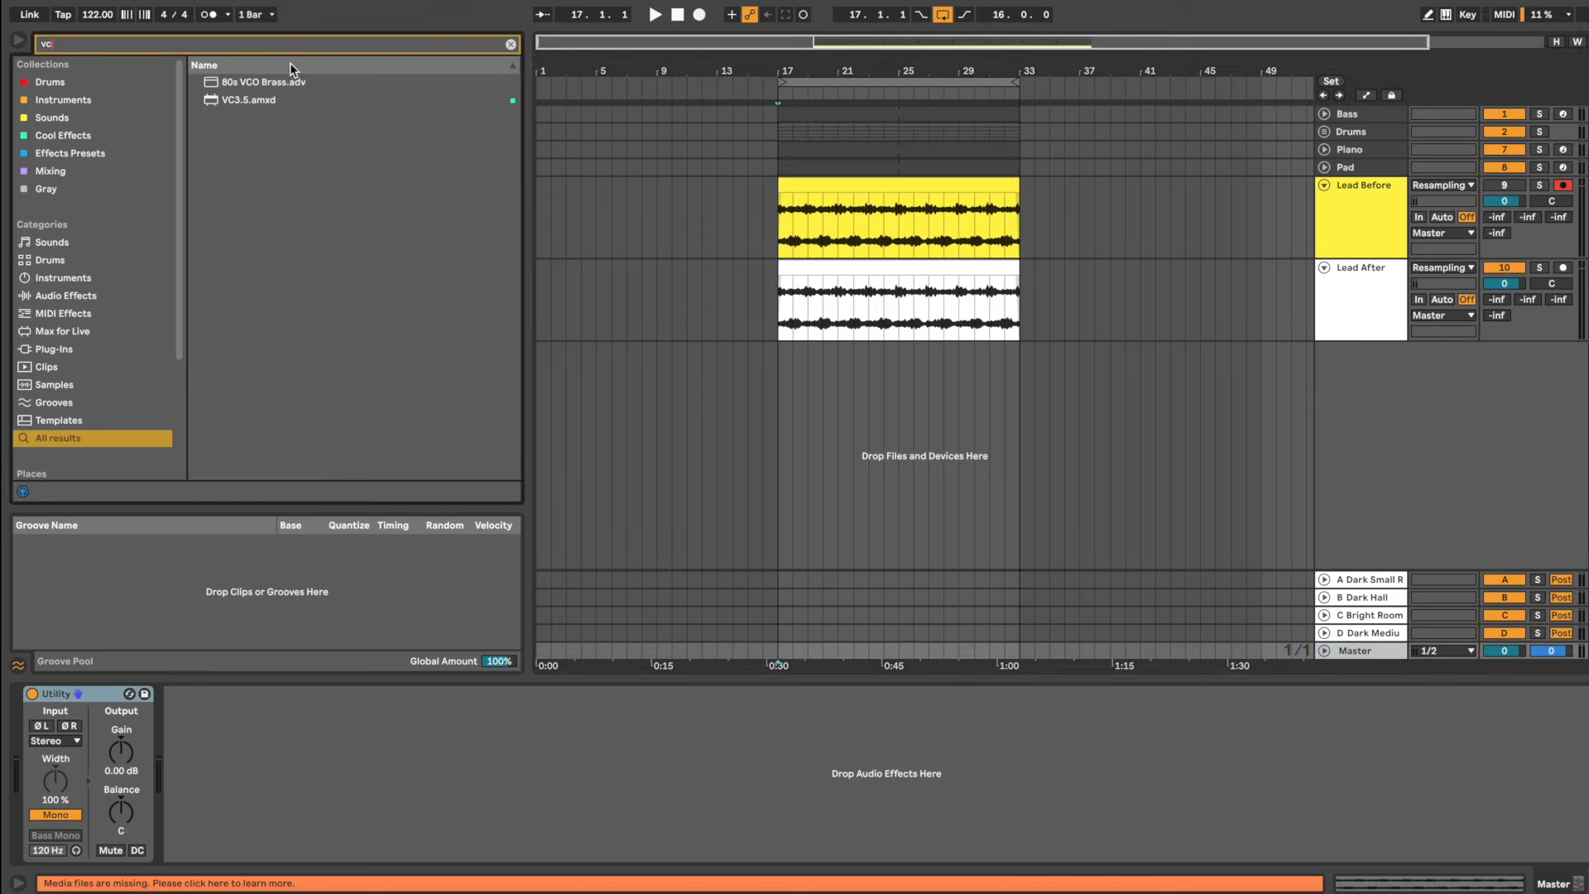
pyautogui.click(274, 99)
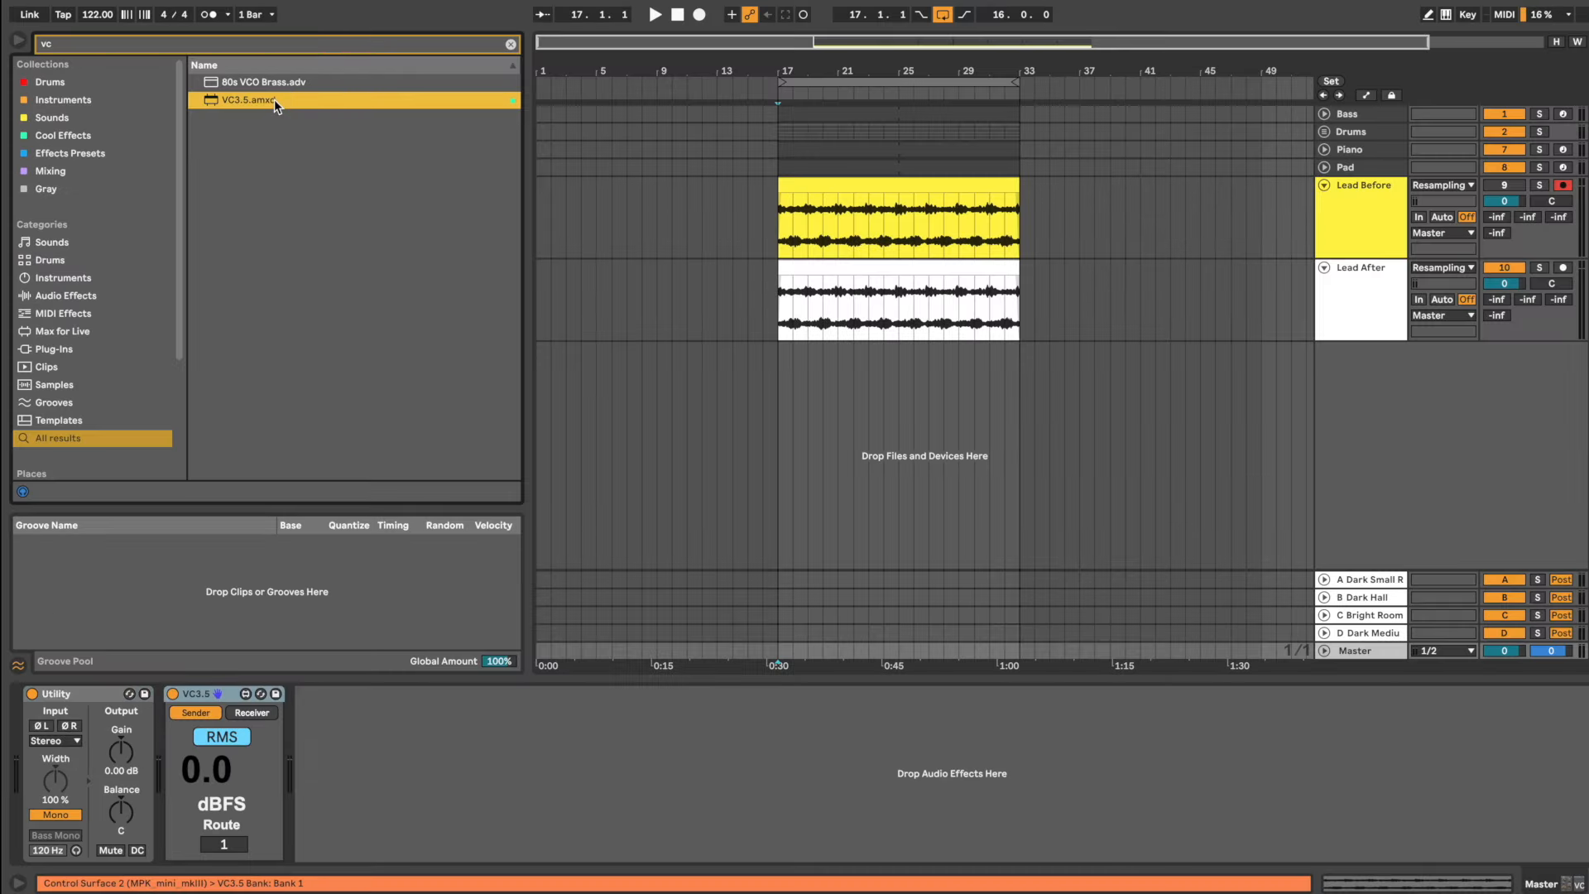
# Set the Master's VC3.5 meter to LUFS and play the lead, toggling the Utility's Mono option to compare stereo and mono loudness
pyautogui.click(223, 736)
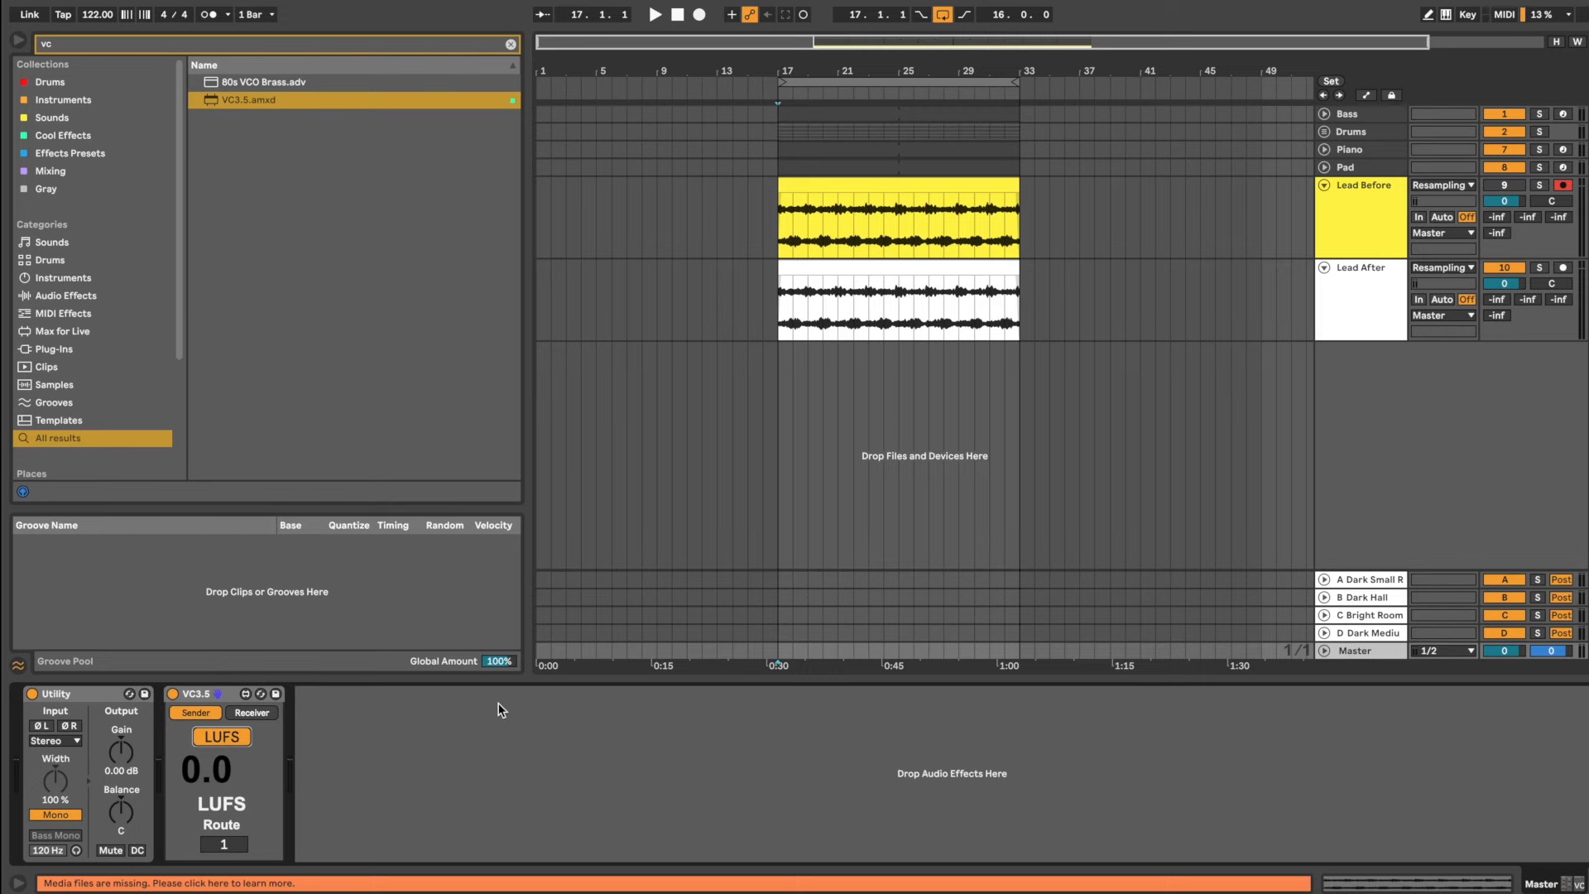
pyautogui.press('space')
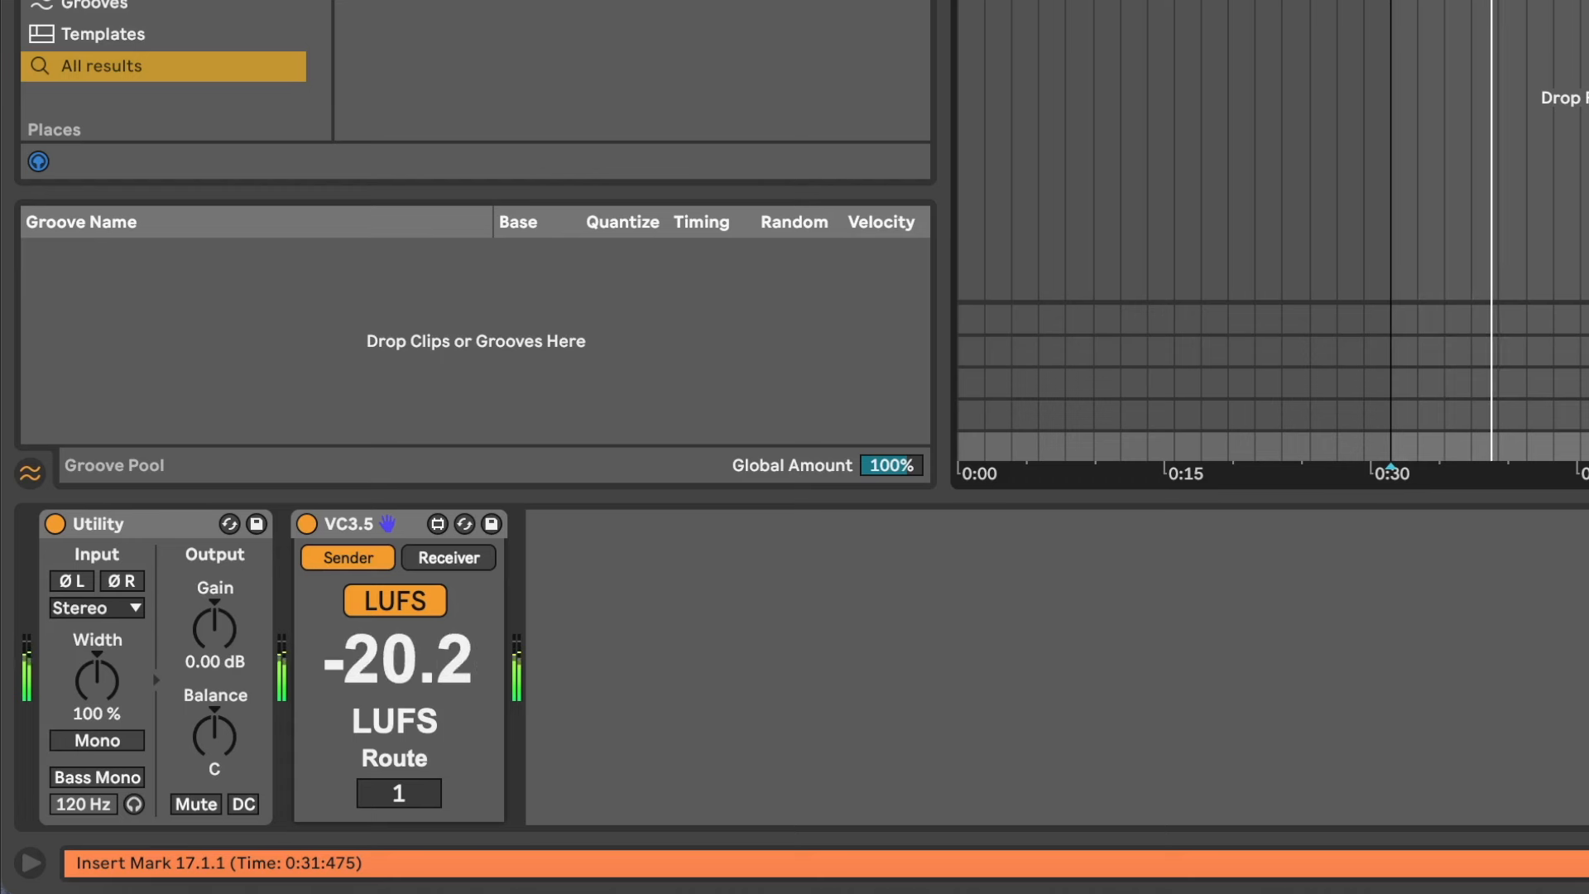
pyautogui.click(97, 741)
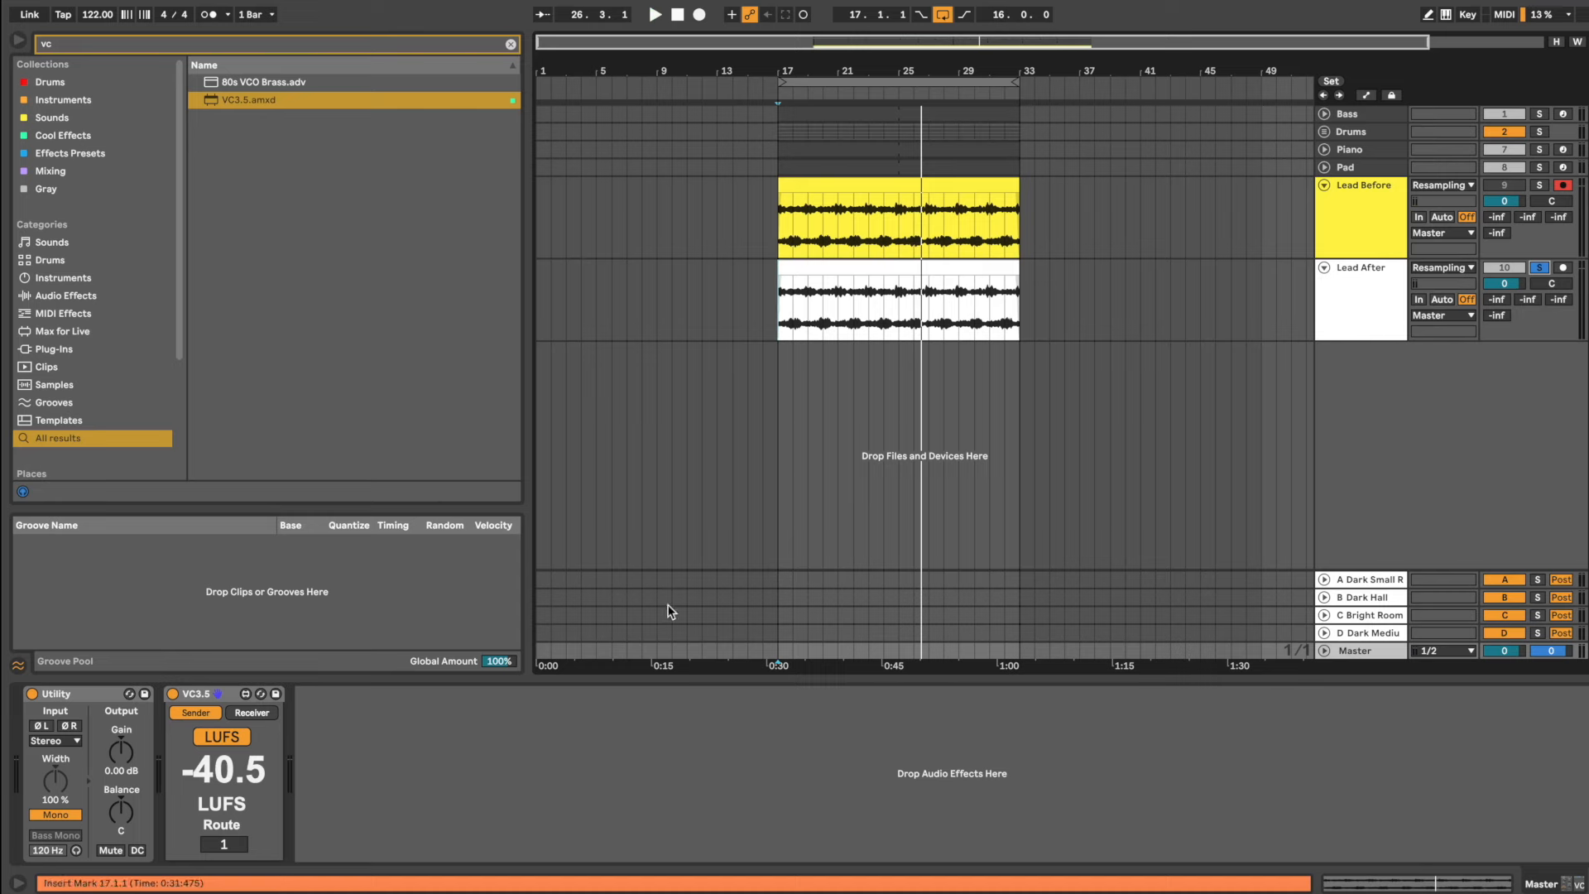
# Search the browser for "a bit" and add the A Bit Warmer preset after the Utility in Lead After's Mono chain
pyautogui.click(338, 44)
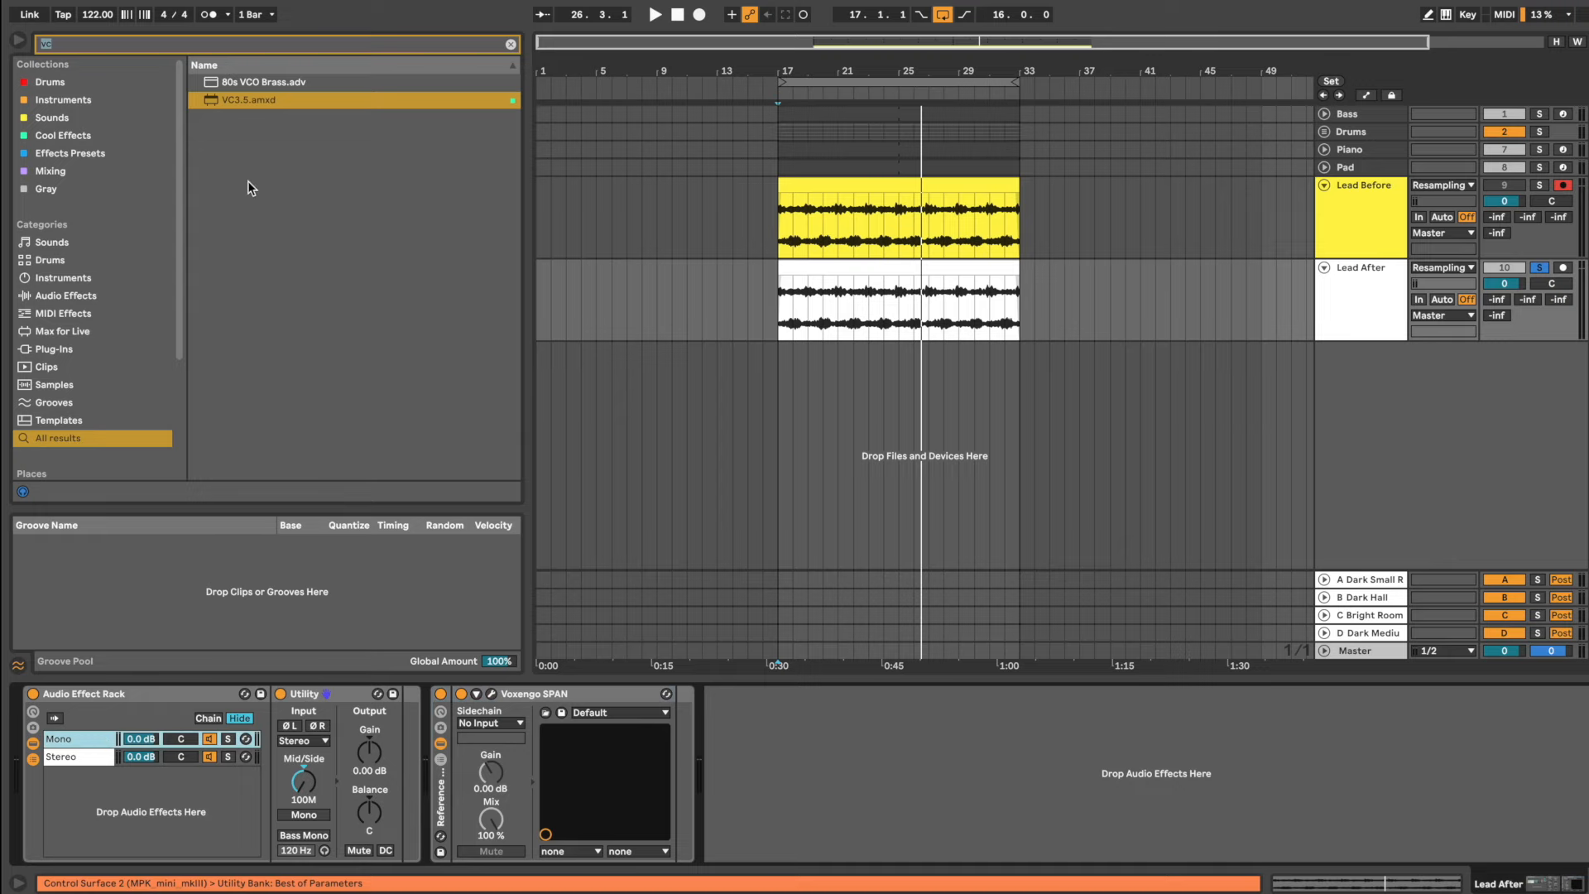
pyautogui.write('a b')
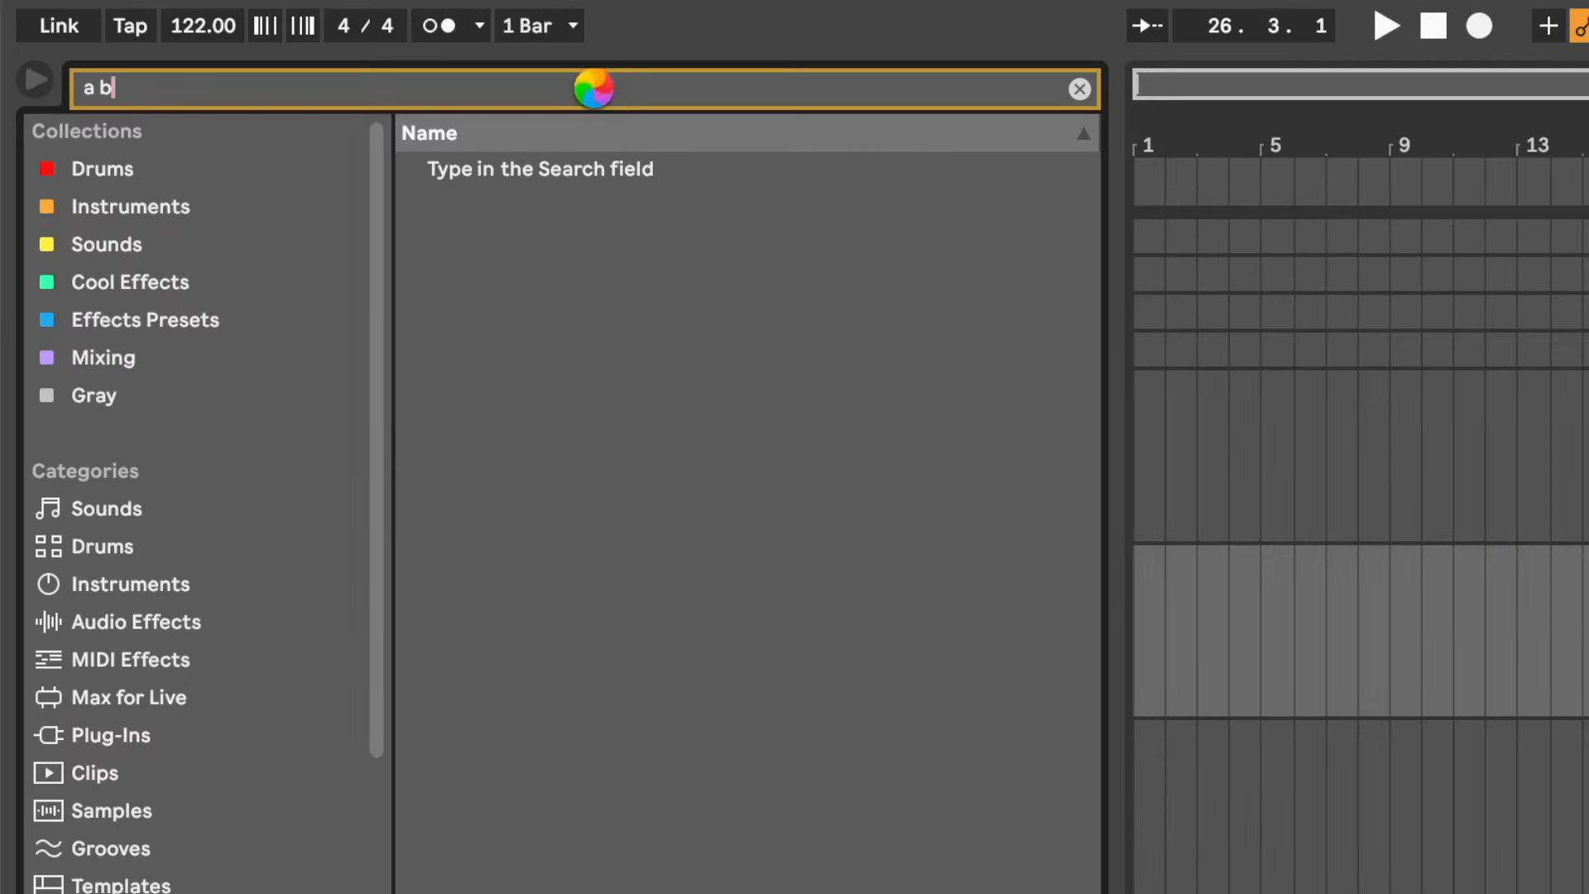
pyautogui.write('it')
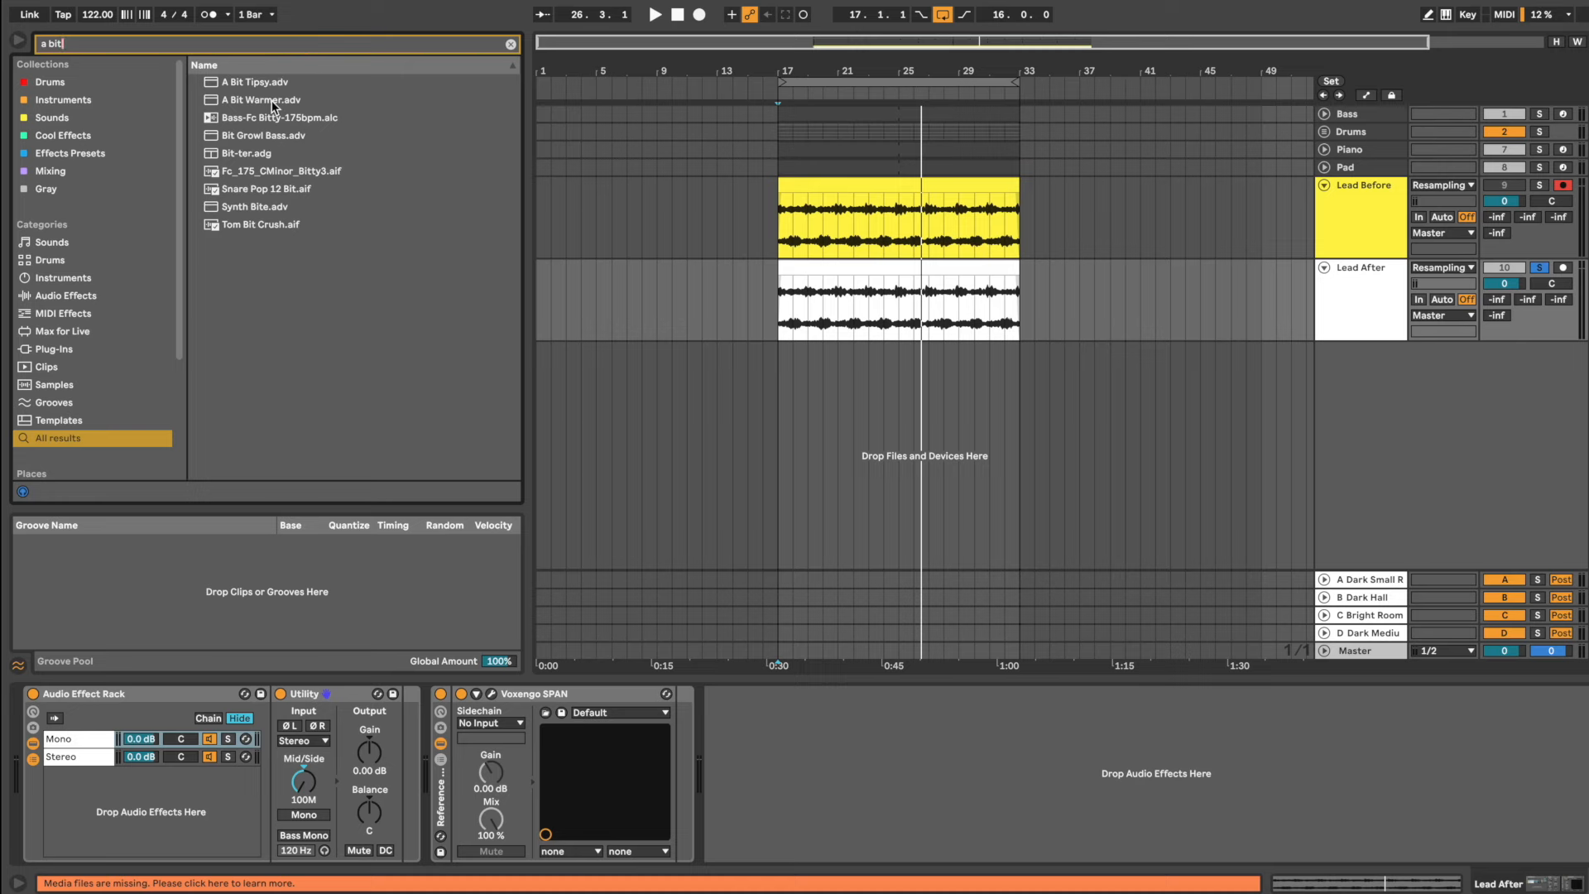
pyautogui.moveTo(274, 105); pyautogui.dragTo(400, 747)
# Place VC3.5 meters in LUFS mode directly before and after A Bit Warmer, and set A Bit Warmer's Dry/Wet to 0%
pyautogui.click(299, 48)
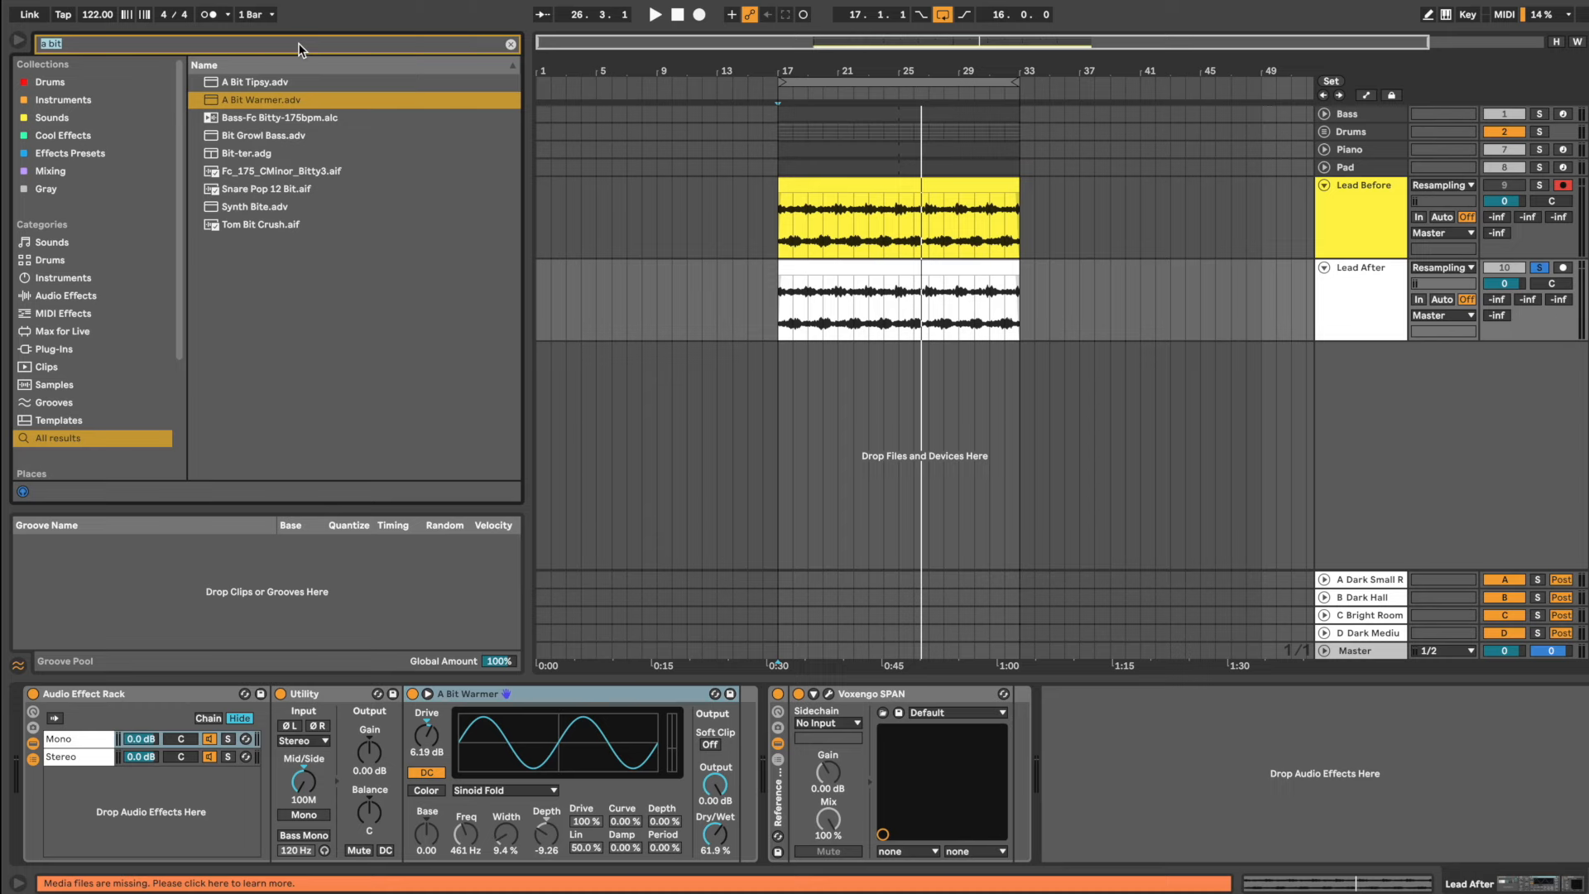
pyautogui.press('BackSpace')
pyautogui.write('vc')
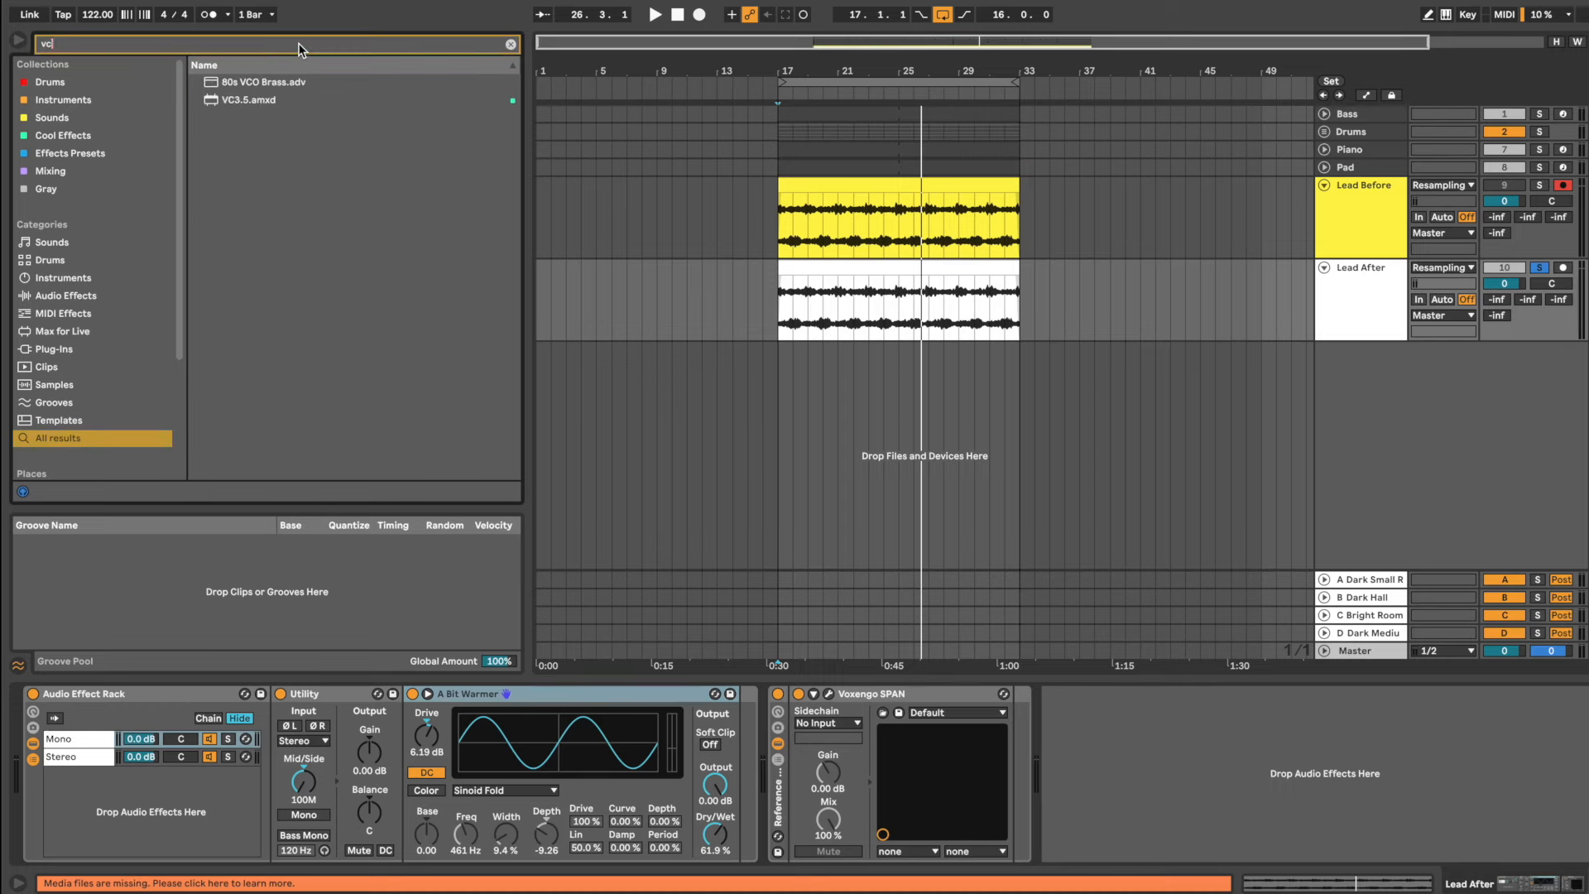
pyautogui.click(255, 103)
pyautogui.moveTo(372, 611); pyautogui.dragTo(396, 735)
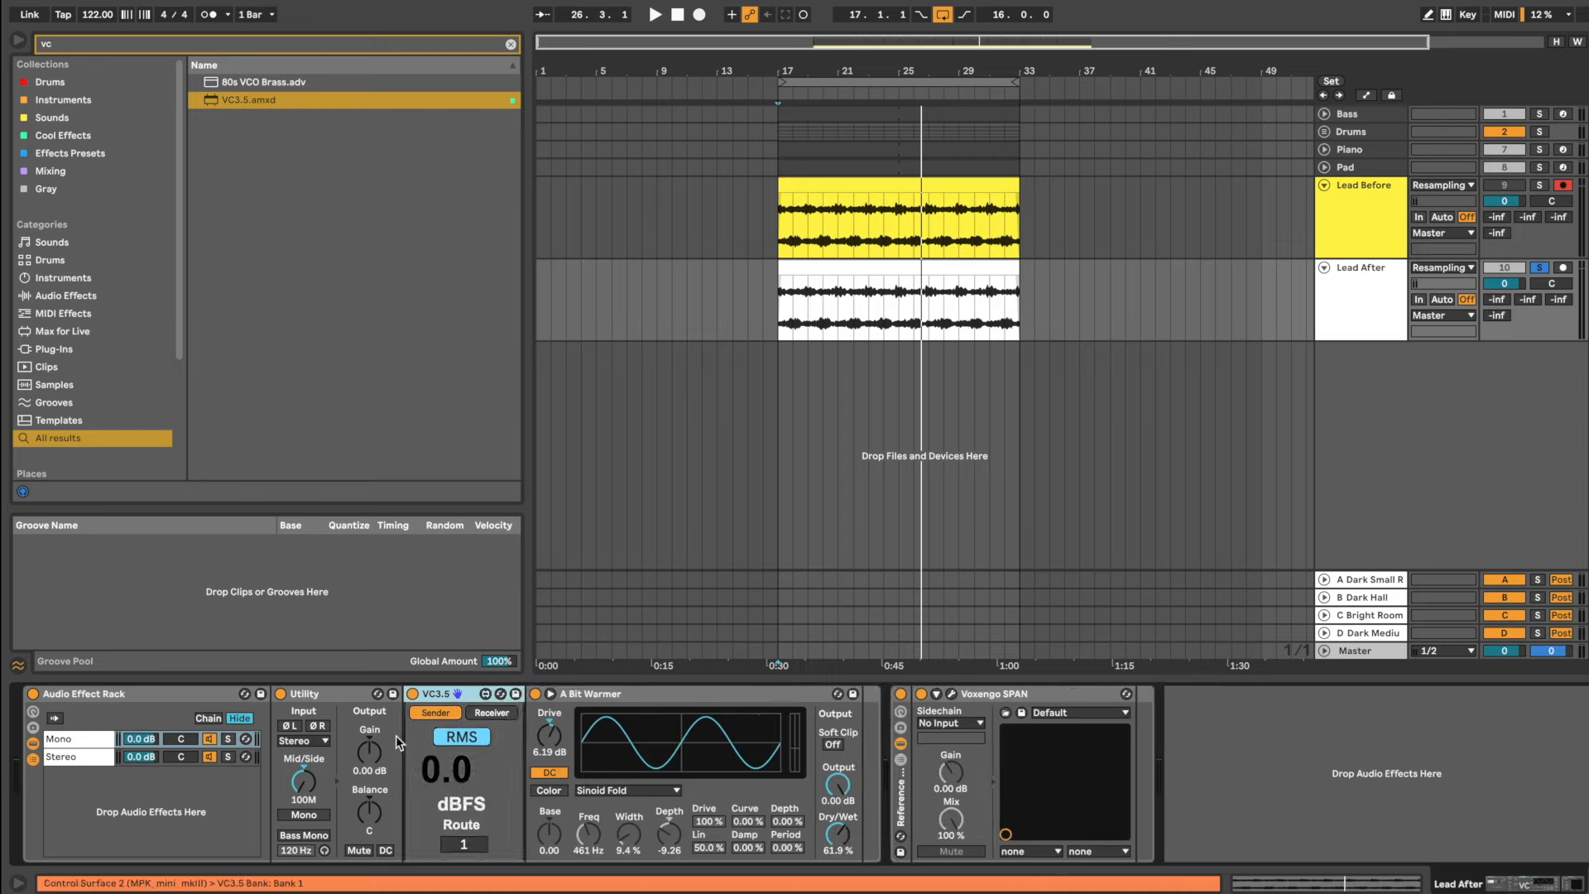
pyautogui.click(461, 738)
pyautogui.moveTo(454, 695); pyautogui.dragTo(836, 722)
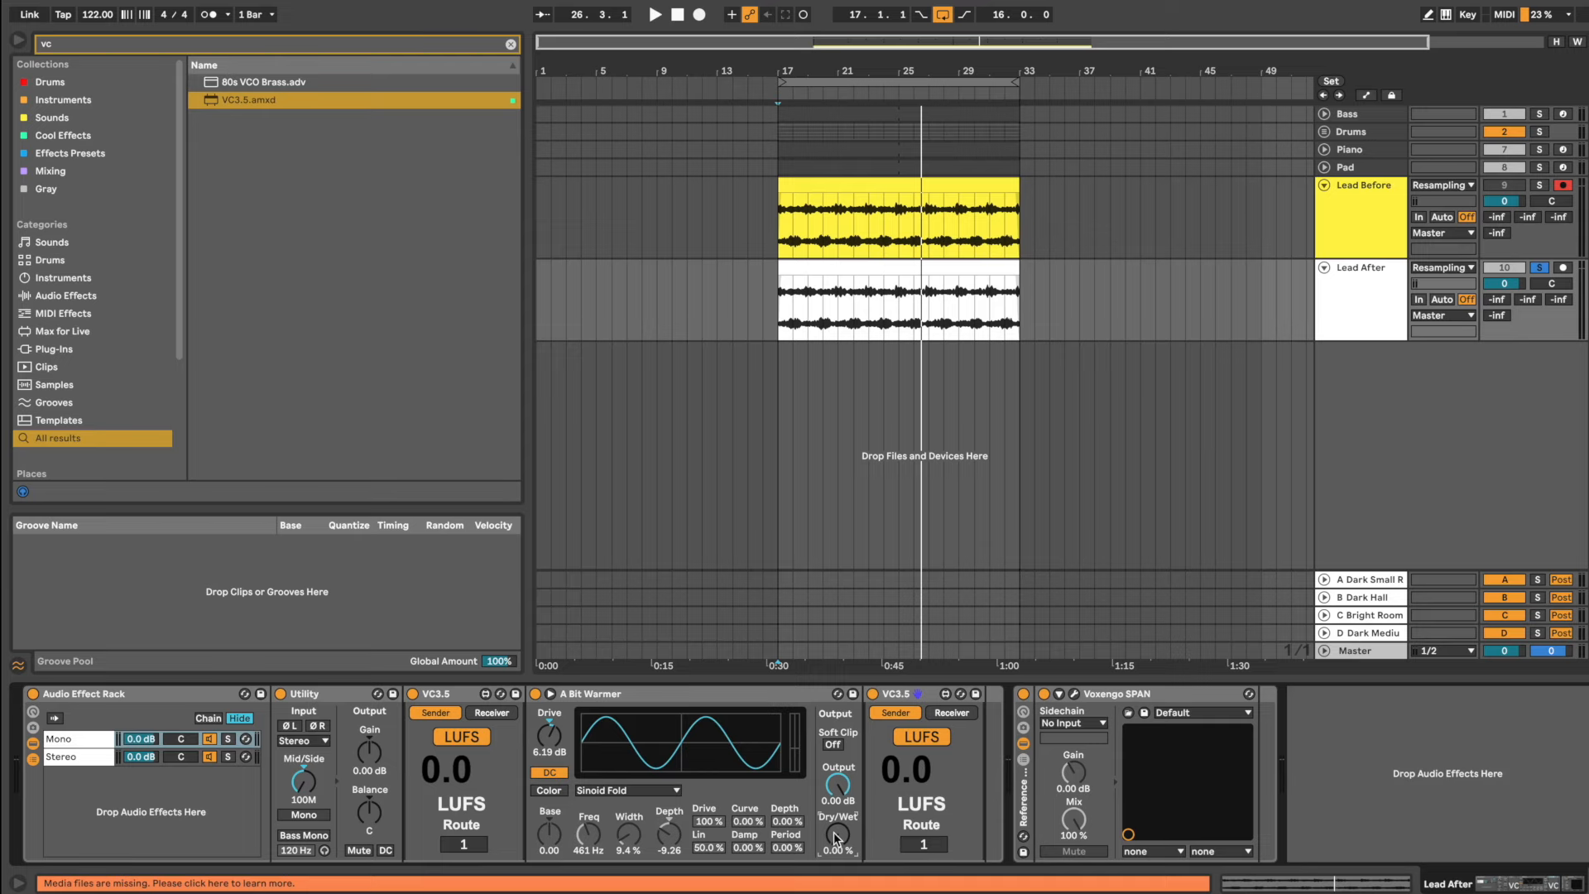
# Play the lead while watching the loudness meters and set A Bit Warmer's Drive to 7.19 dB and Dry/Wet to 45.2%
pyautogui.press('space')
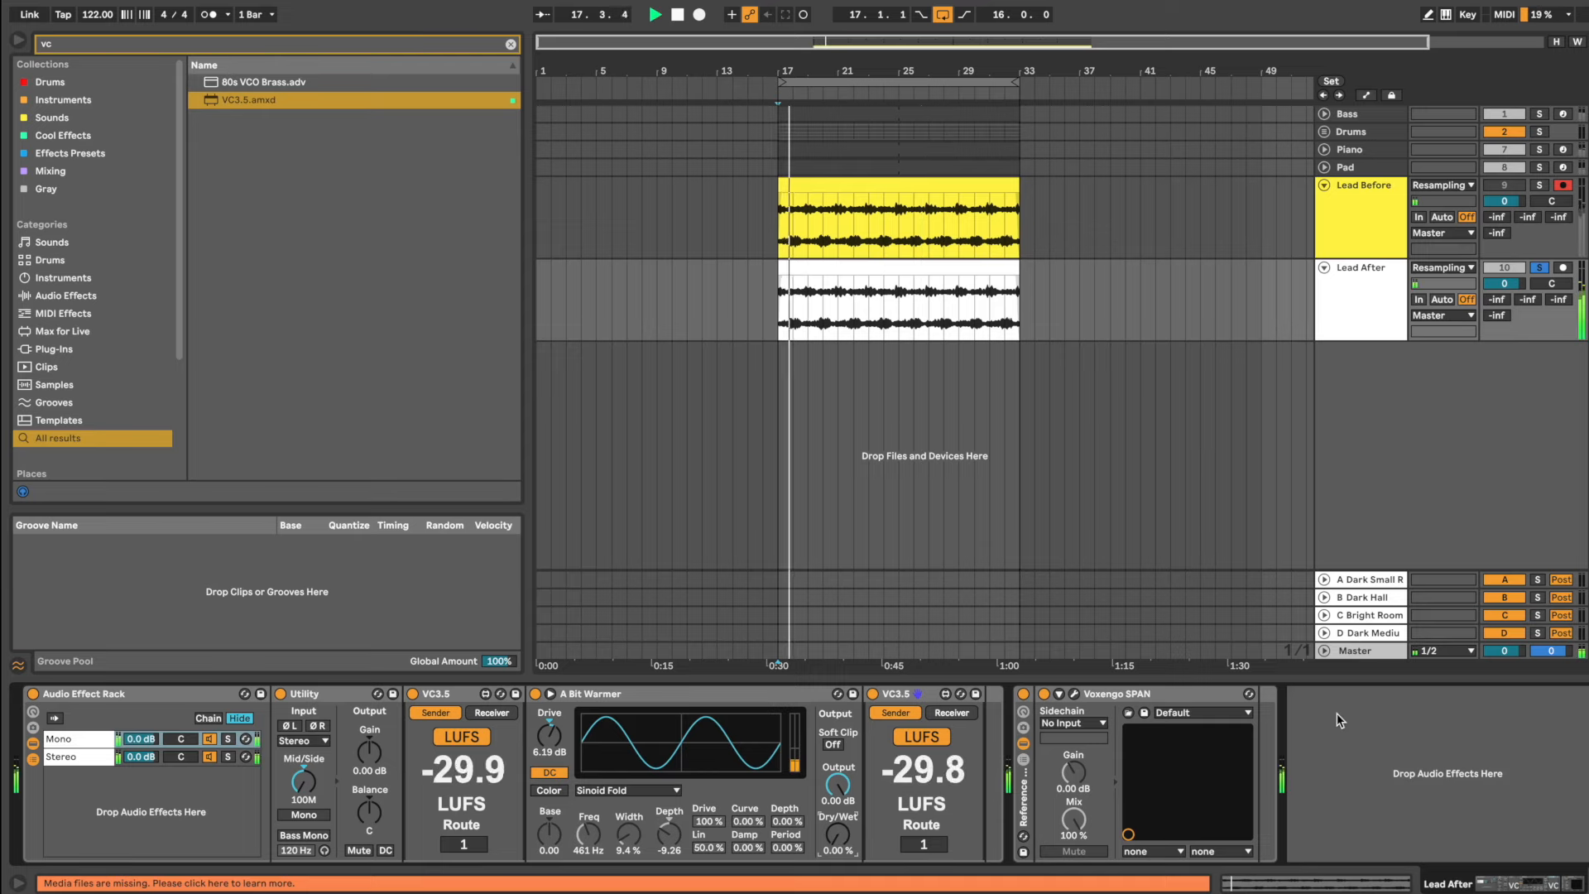
pyautogui.click(1367, 652)
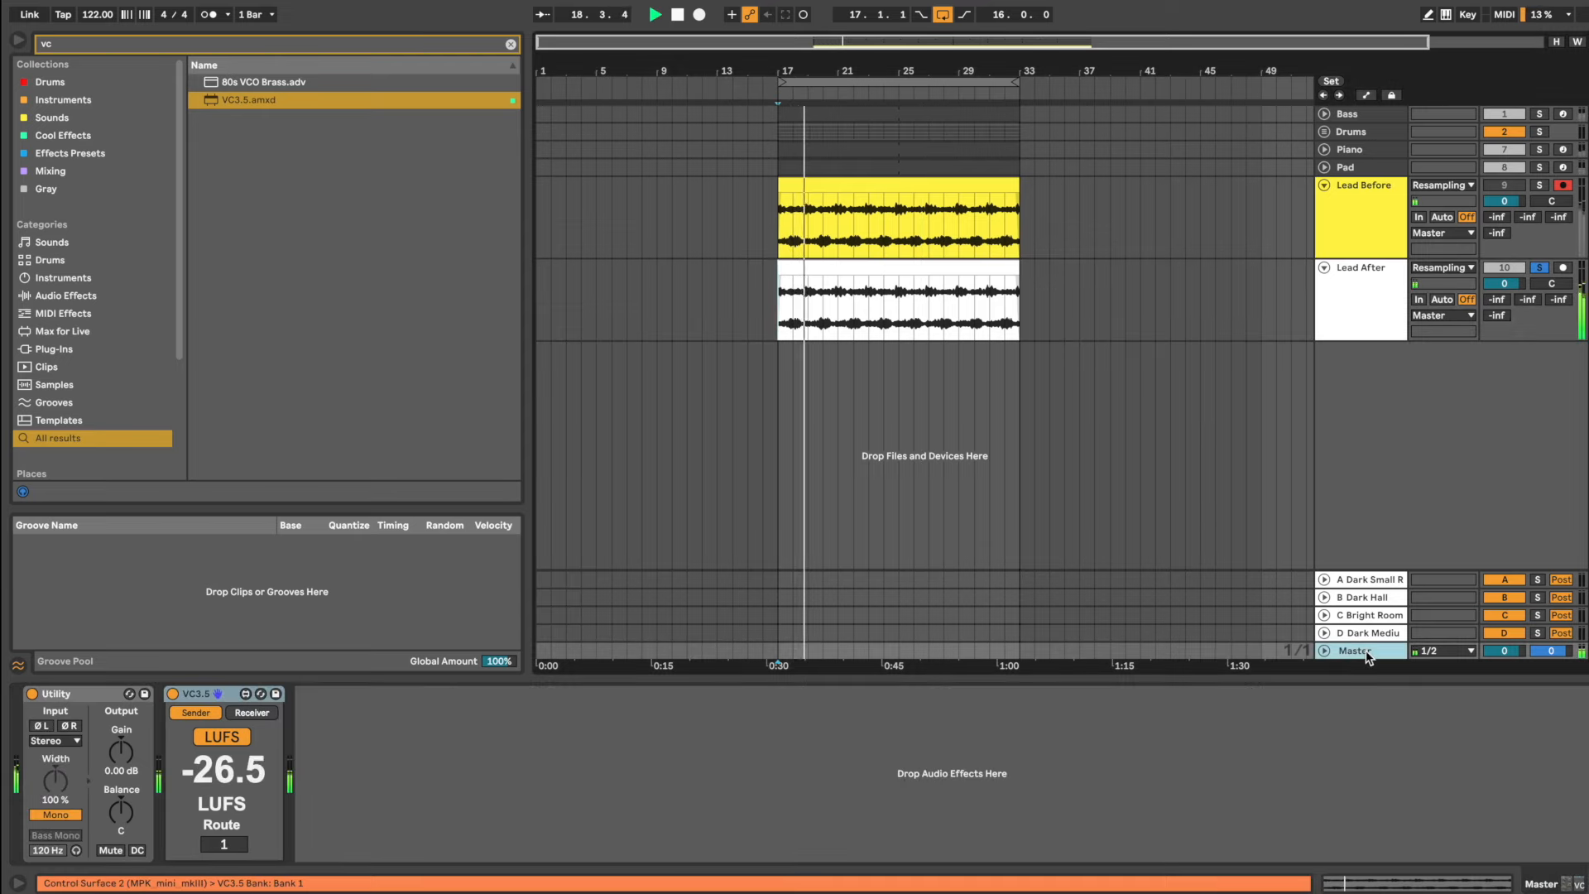
pyautogui.click(1351, 306)
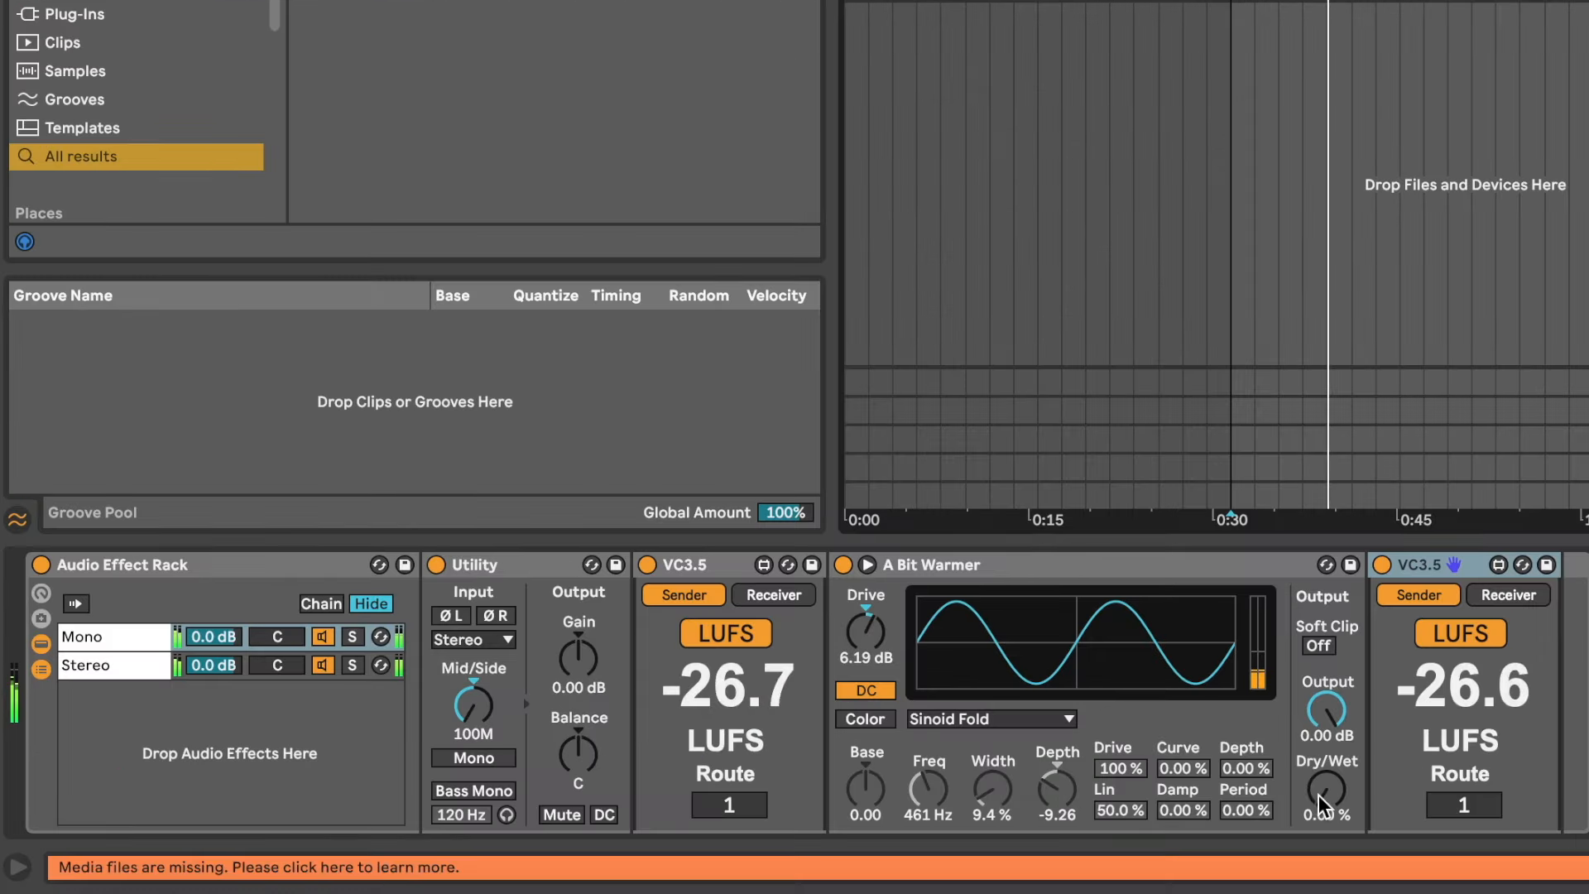
pyautogui.moveTo(1322, 805); pyautogui.dragTo(1322, 742)
pyautogui.moveTo(874, 630); pyautogui.dragTo(874, 627)
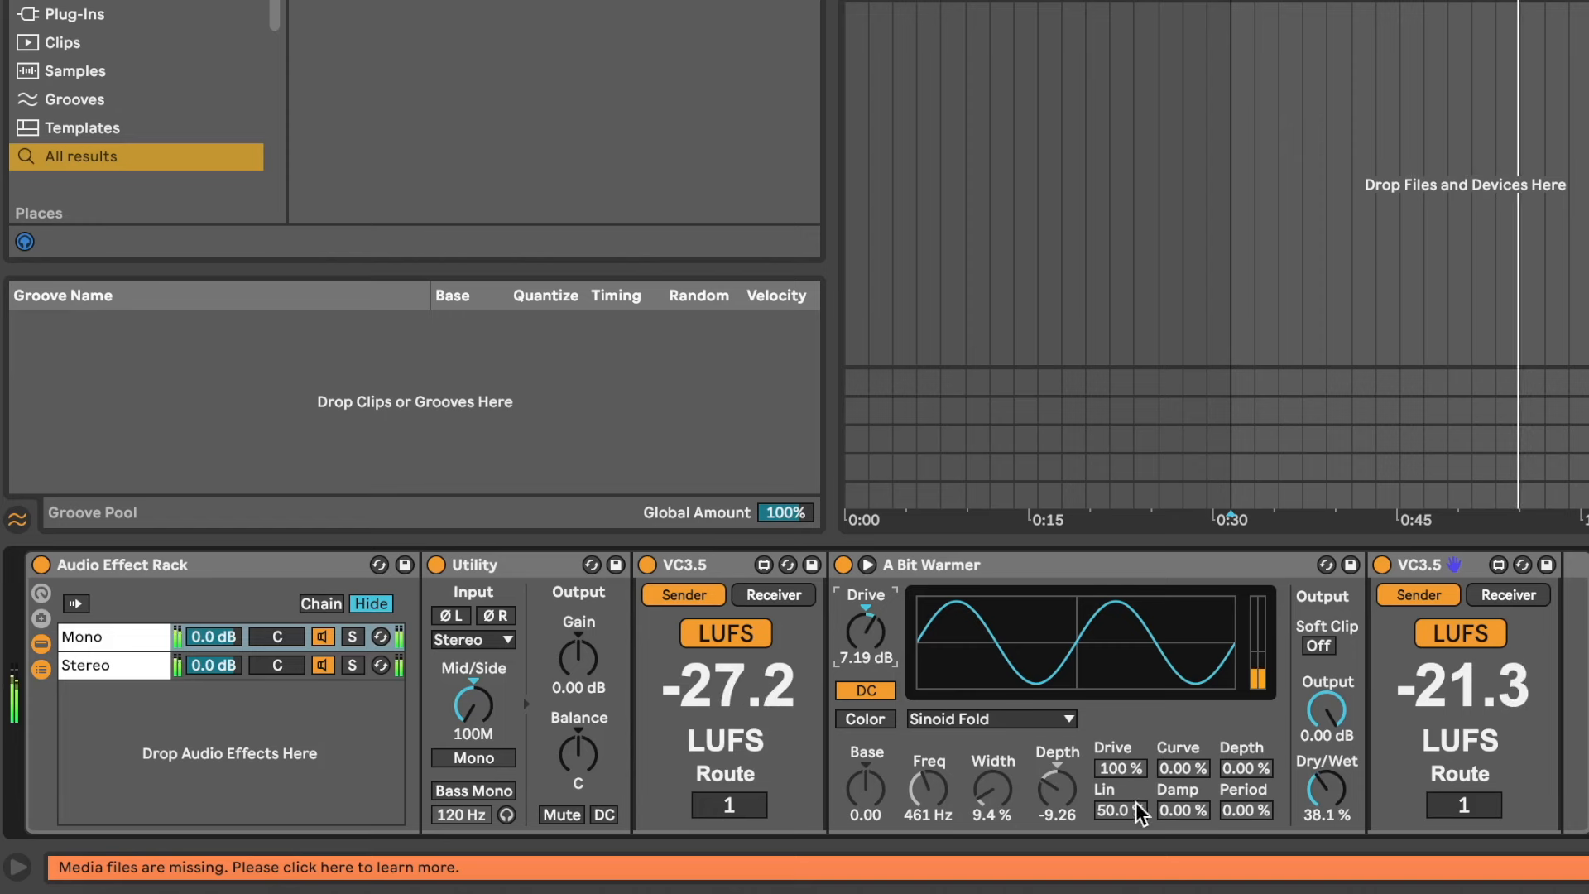
pyautogui.moveTo(1326, 791); pyautogui.dragTo(1326, 775)
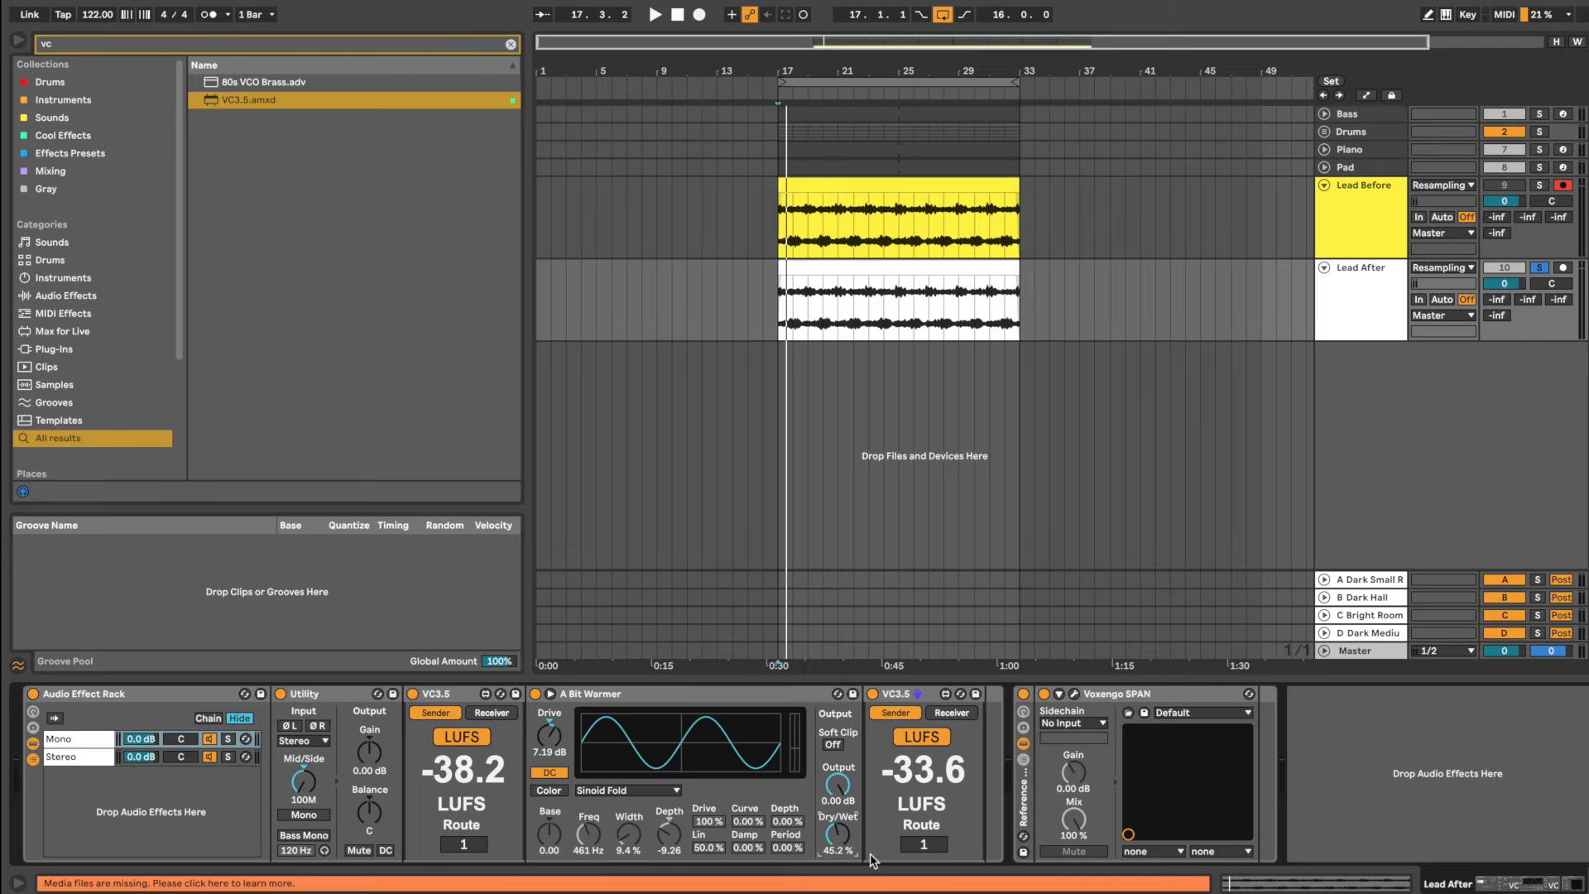
# Open Voxengo SPAN and, during playback, lower the Stereo chain's volume to -5.0 dB while watching the mid/side levels and correlation meter
pyautogui.click(1075, 696)
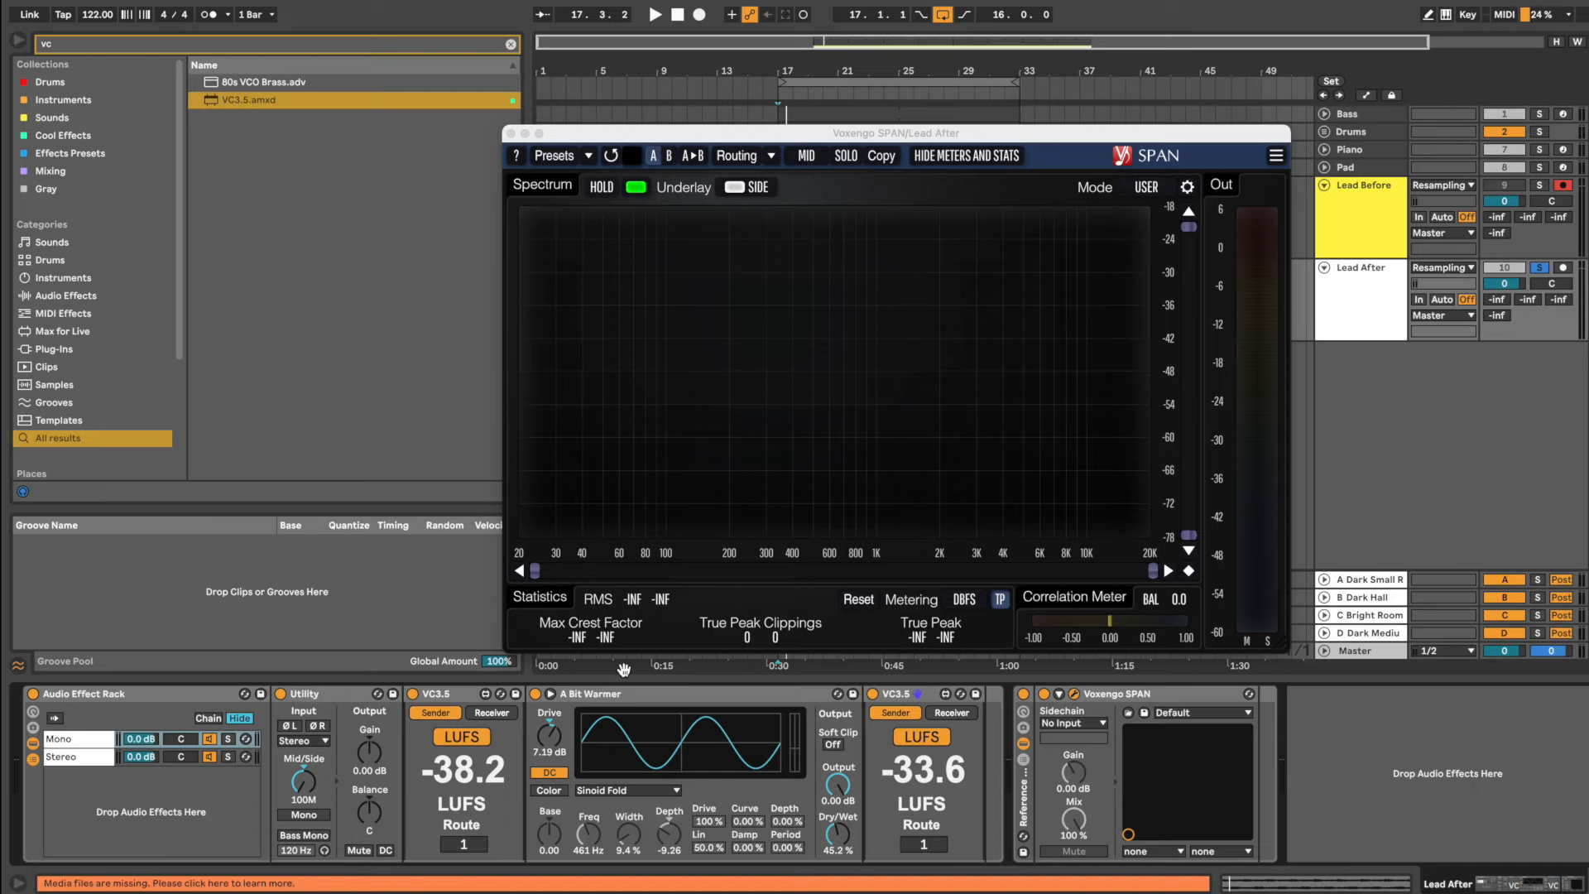
pyautogui.click(139, 758)
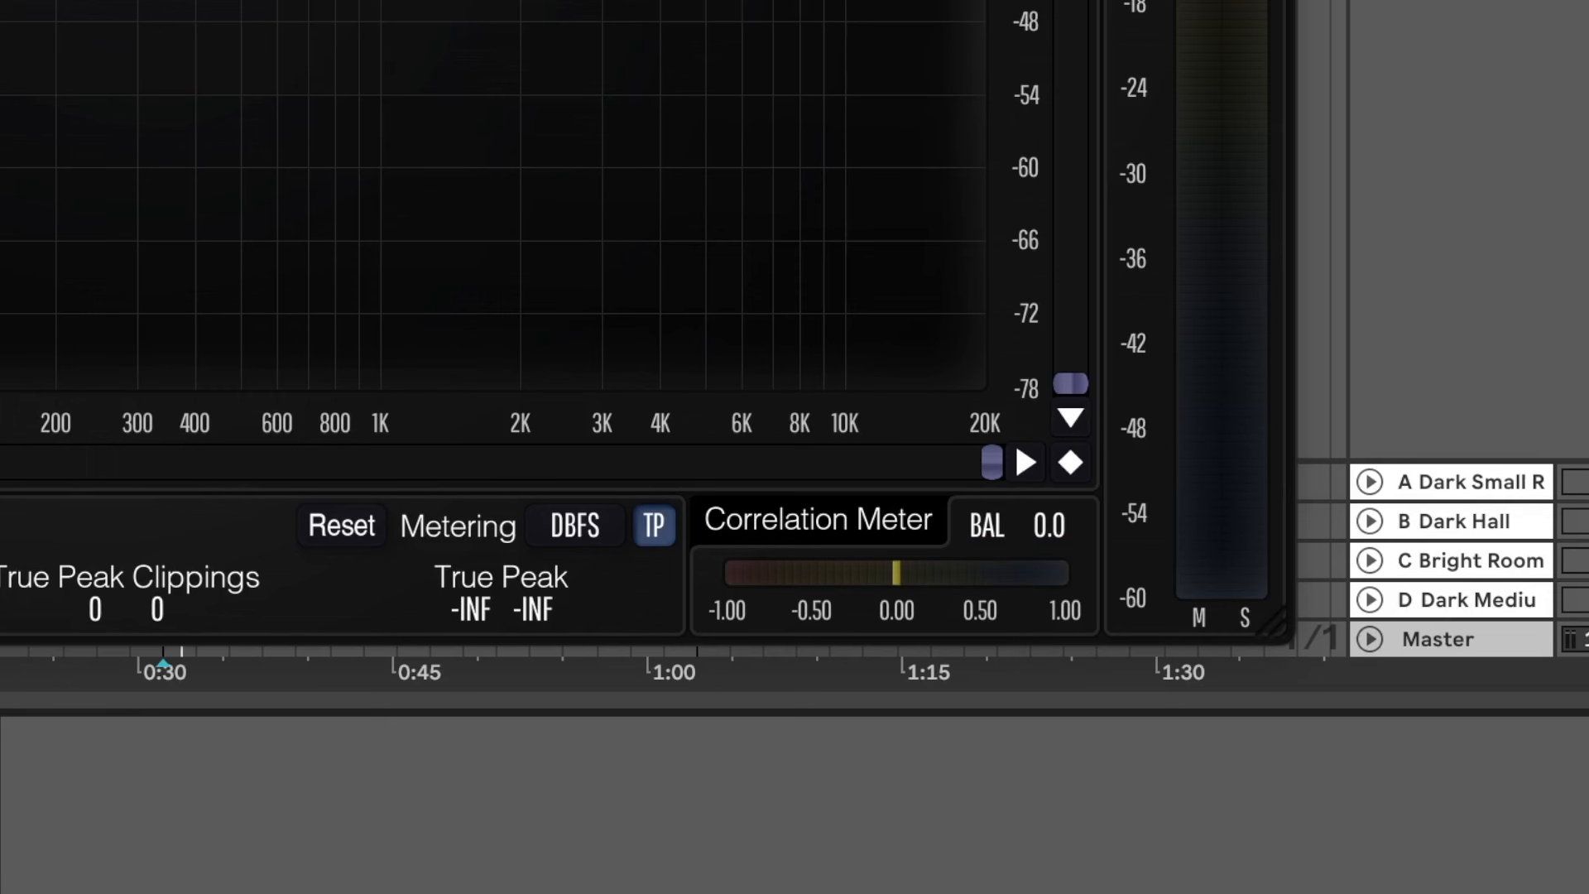
pyautogui.press('space')
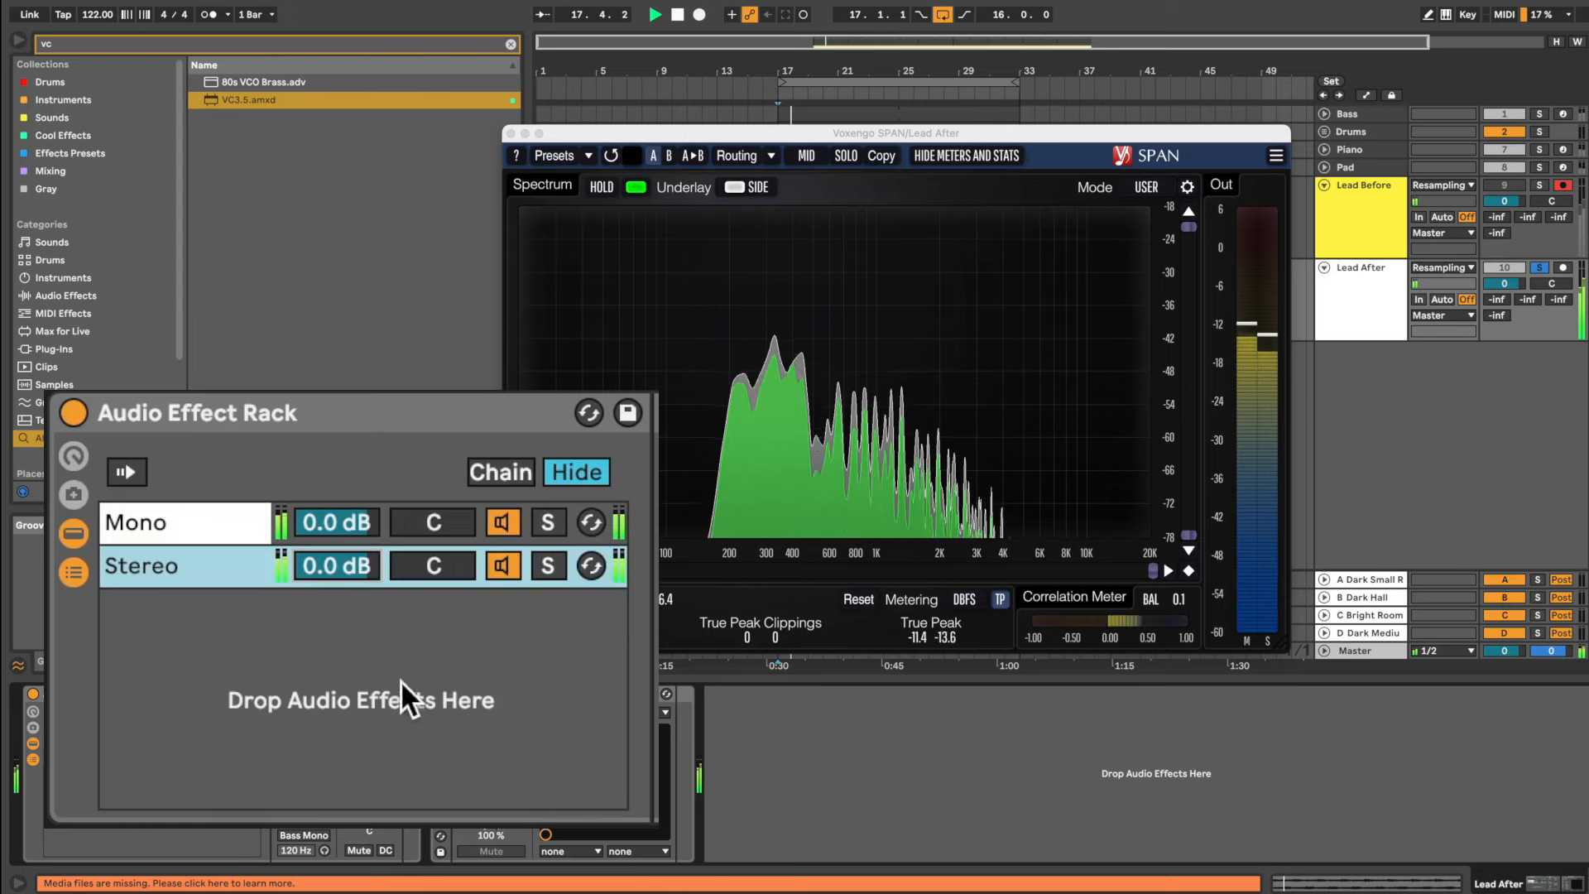
pyautogui.moveTo(337, 566); pyautogui.dragTo(337, 620)
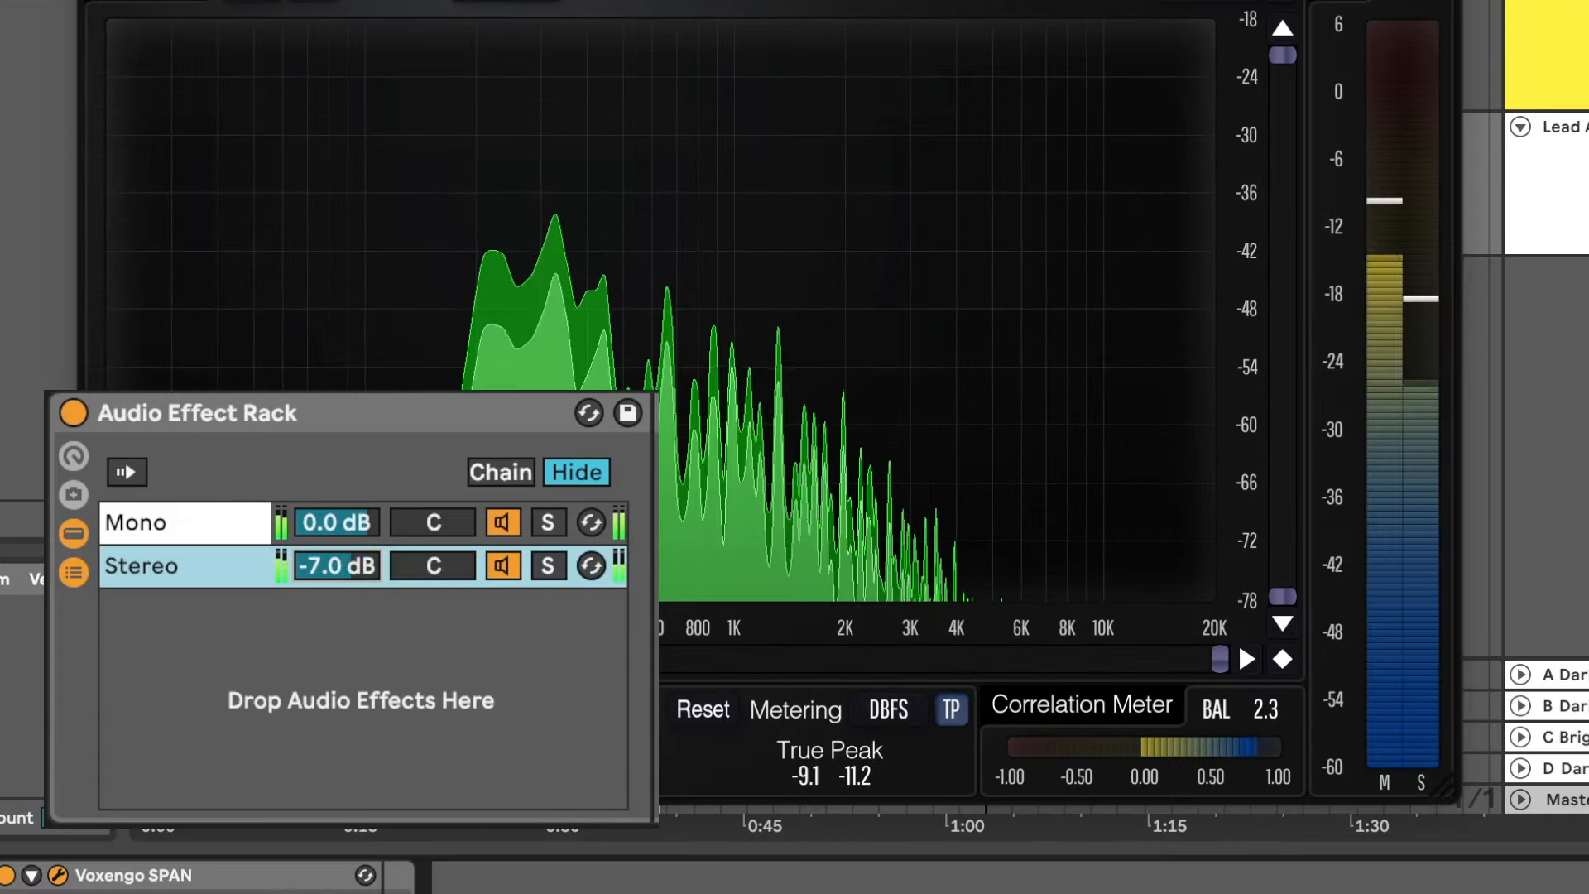
pyautogui.moveTo(337, 619); pyautogui.dragTo(337, 617)
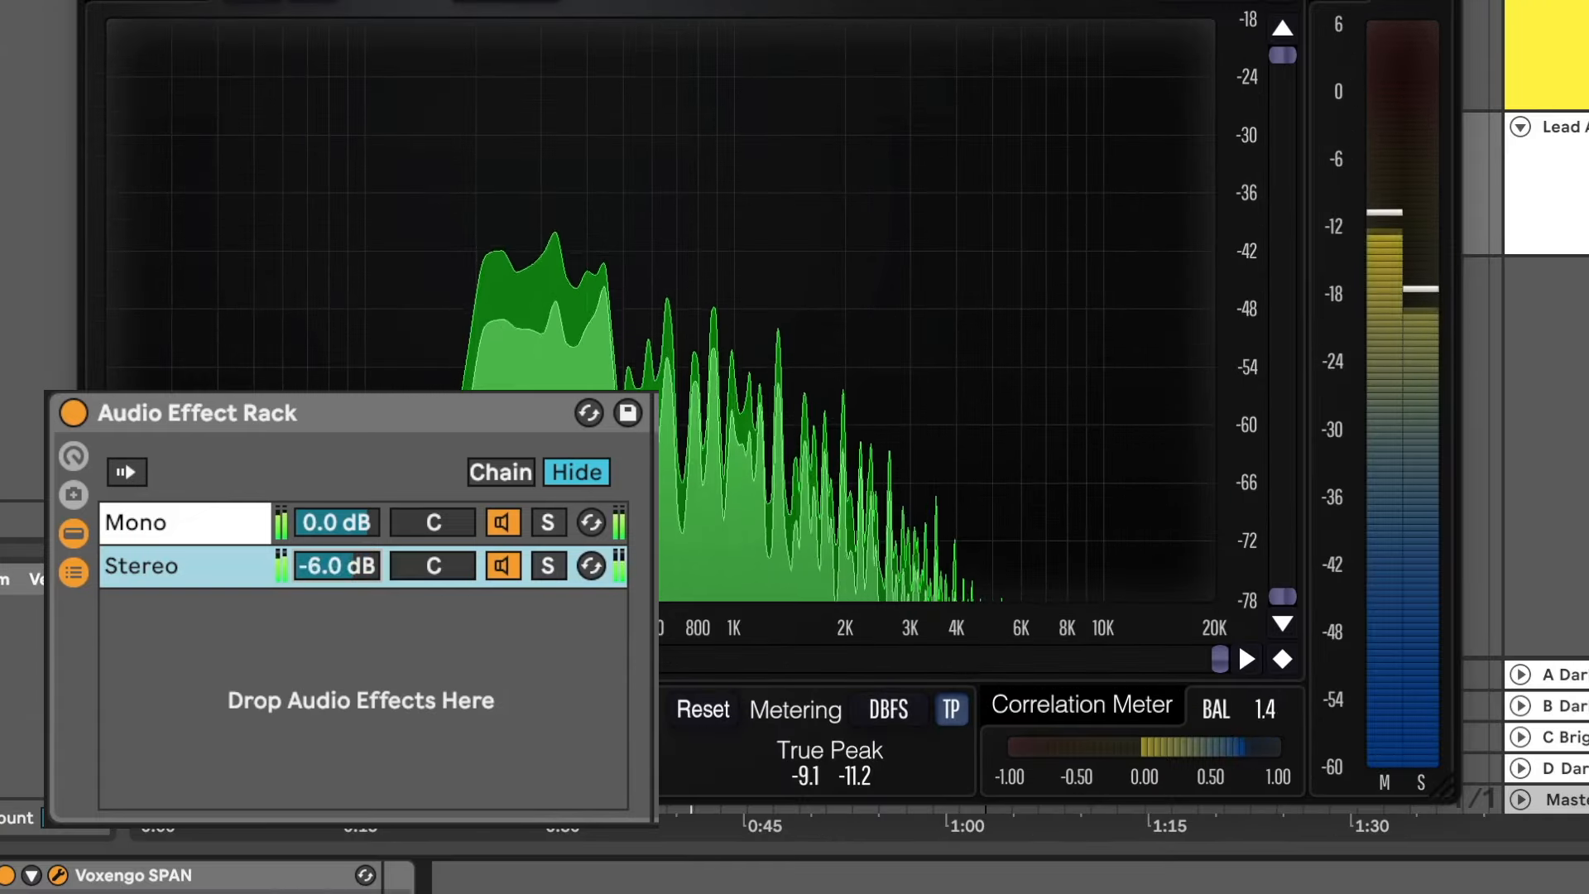
pyautogui.moveTo(337, 566); pyautogui.dragTo(337, 471)
pyautogui.moveTo(337, 566); pyautogui.dragTo(337, 617)
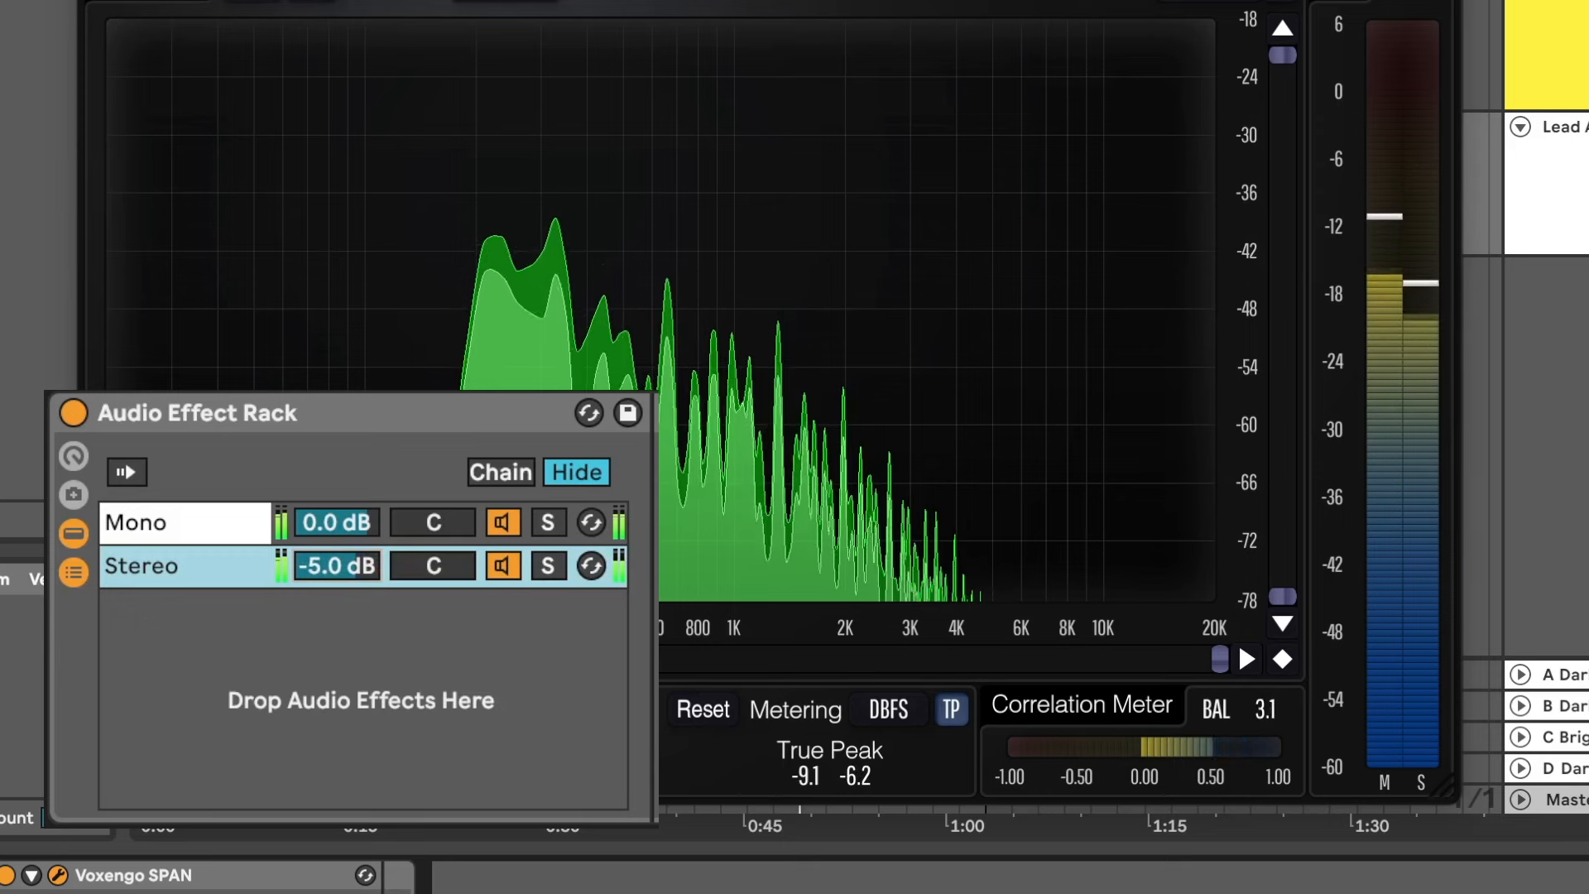
pyautogui.moveTo(336, 567); pyautogui.dragTo(337, 568)
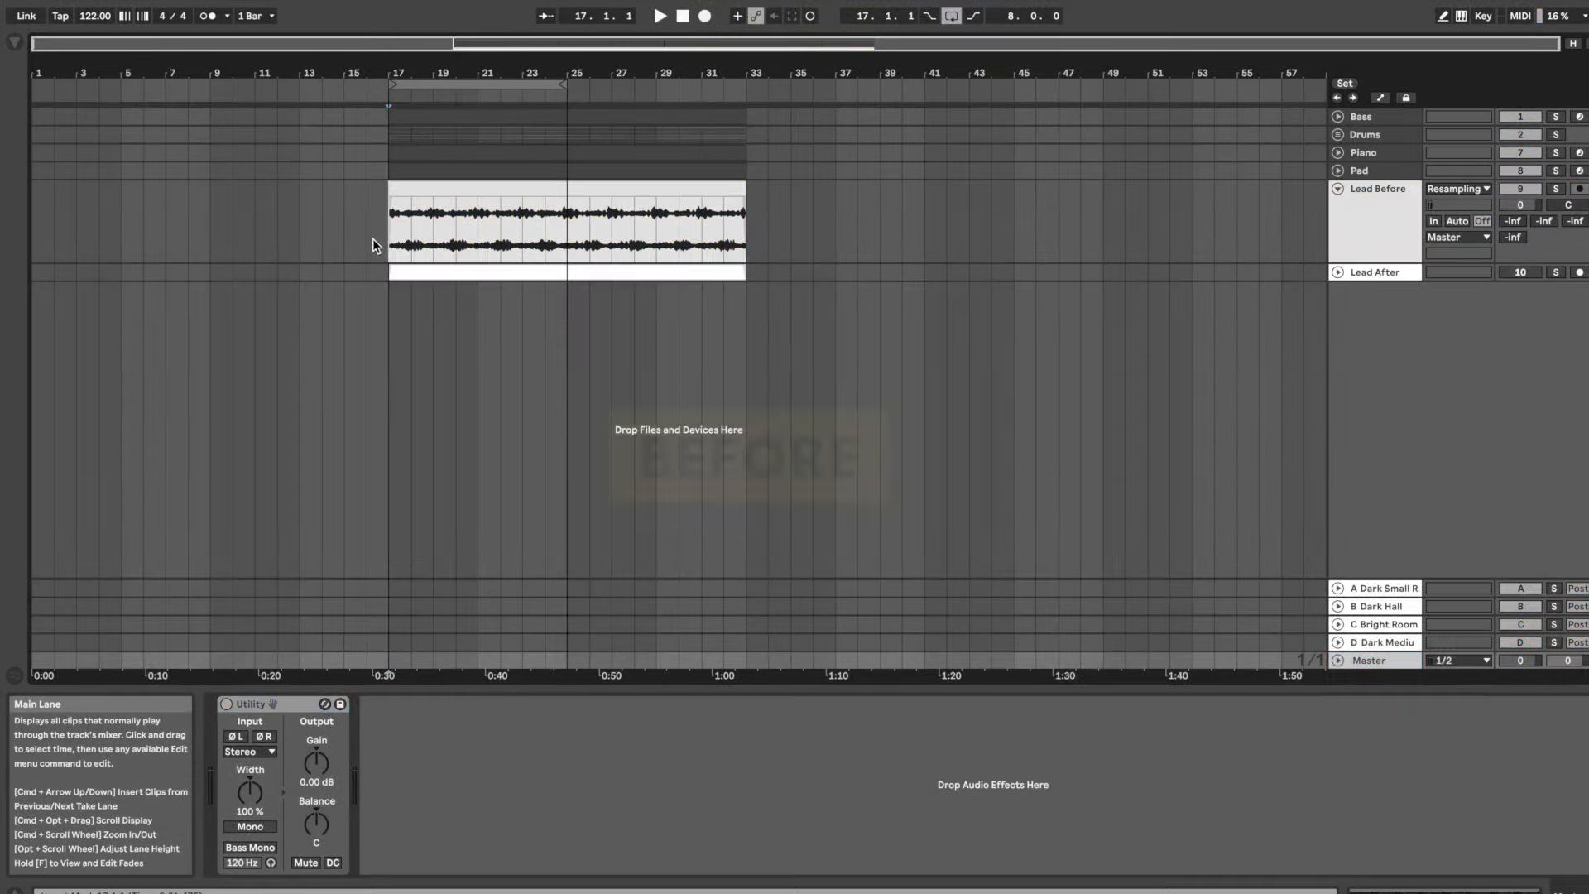
# Play the Lead Before and Lead After versions, toggling the Master Utility's Mono option to compare each in stereo and mono
pyautogui.press('space')
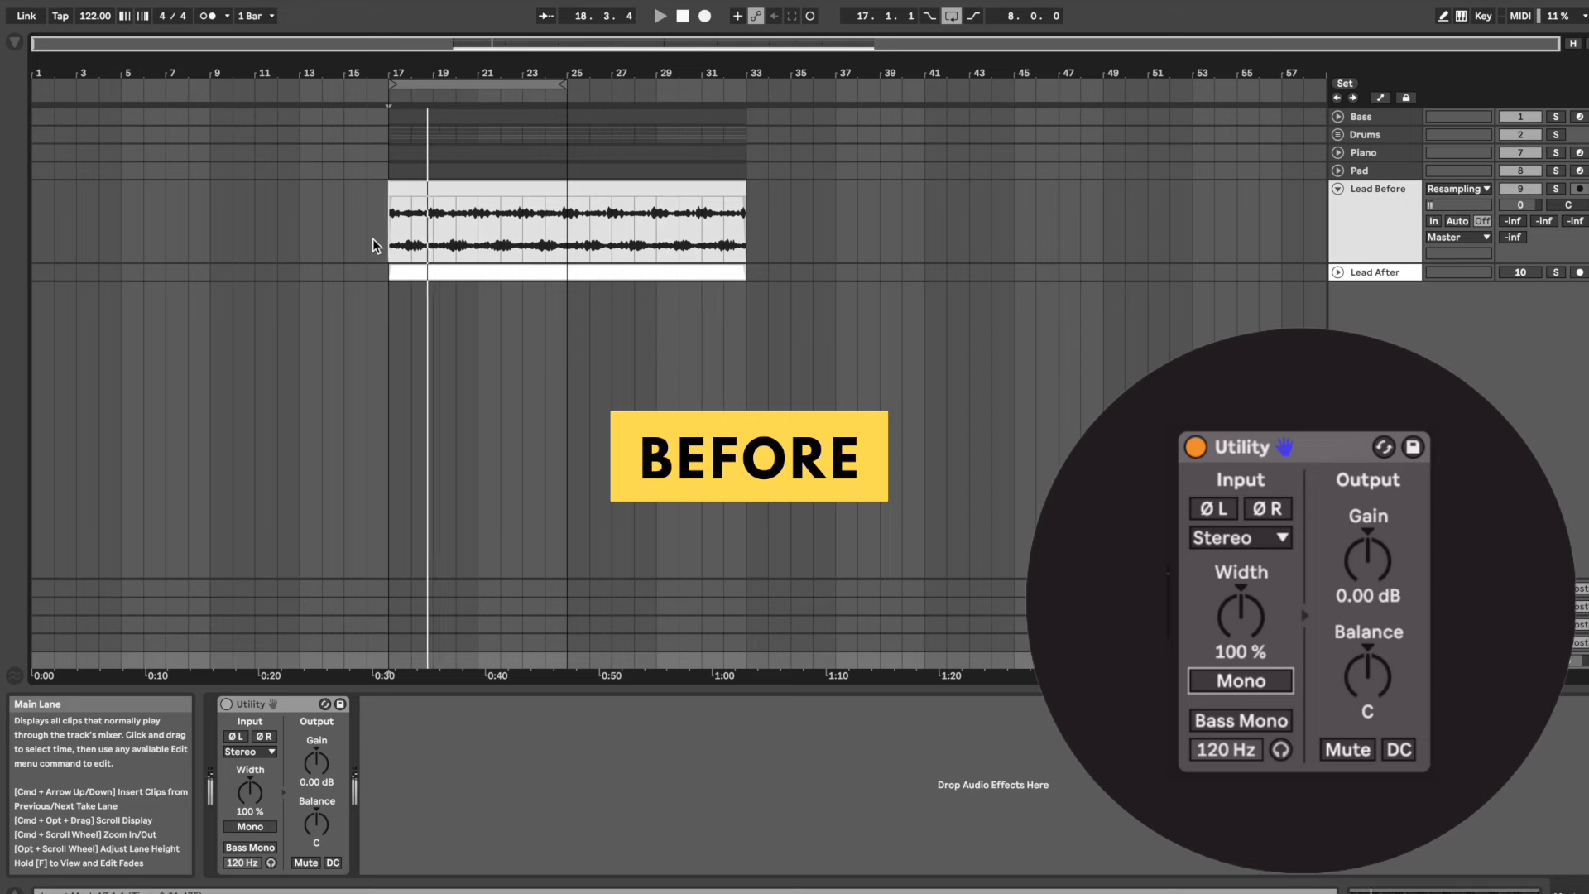
pyautogui.press('m')
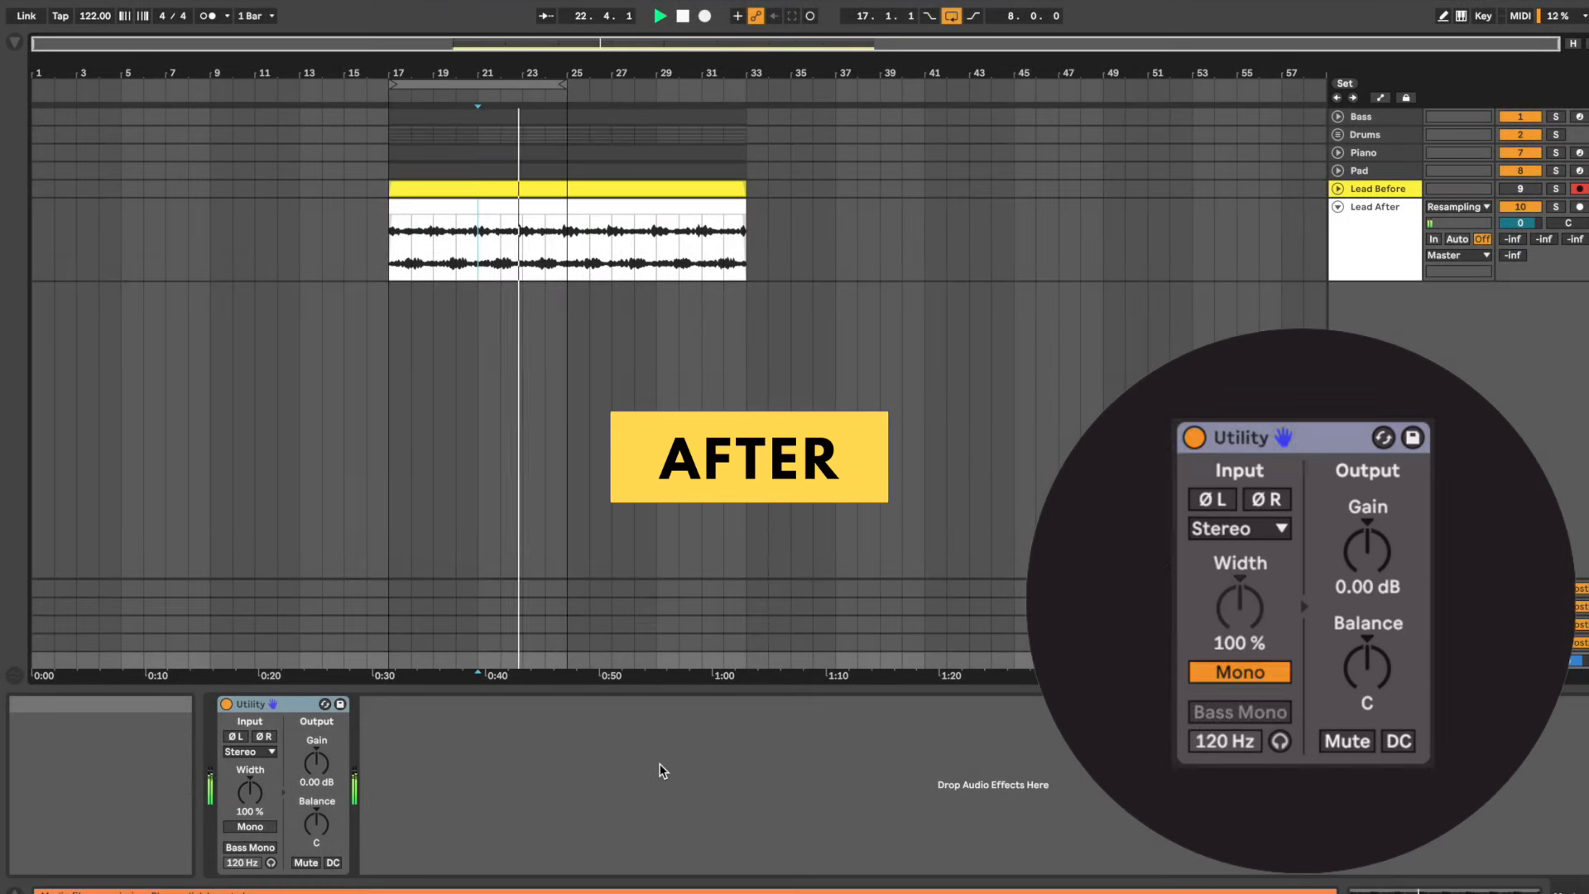
pyautogui.press('m')
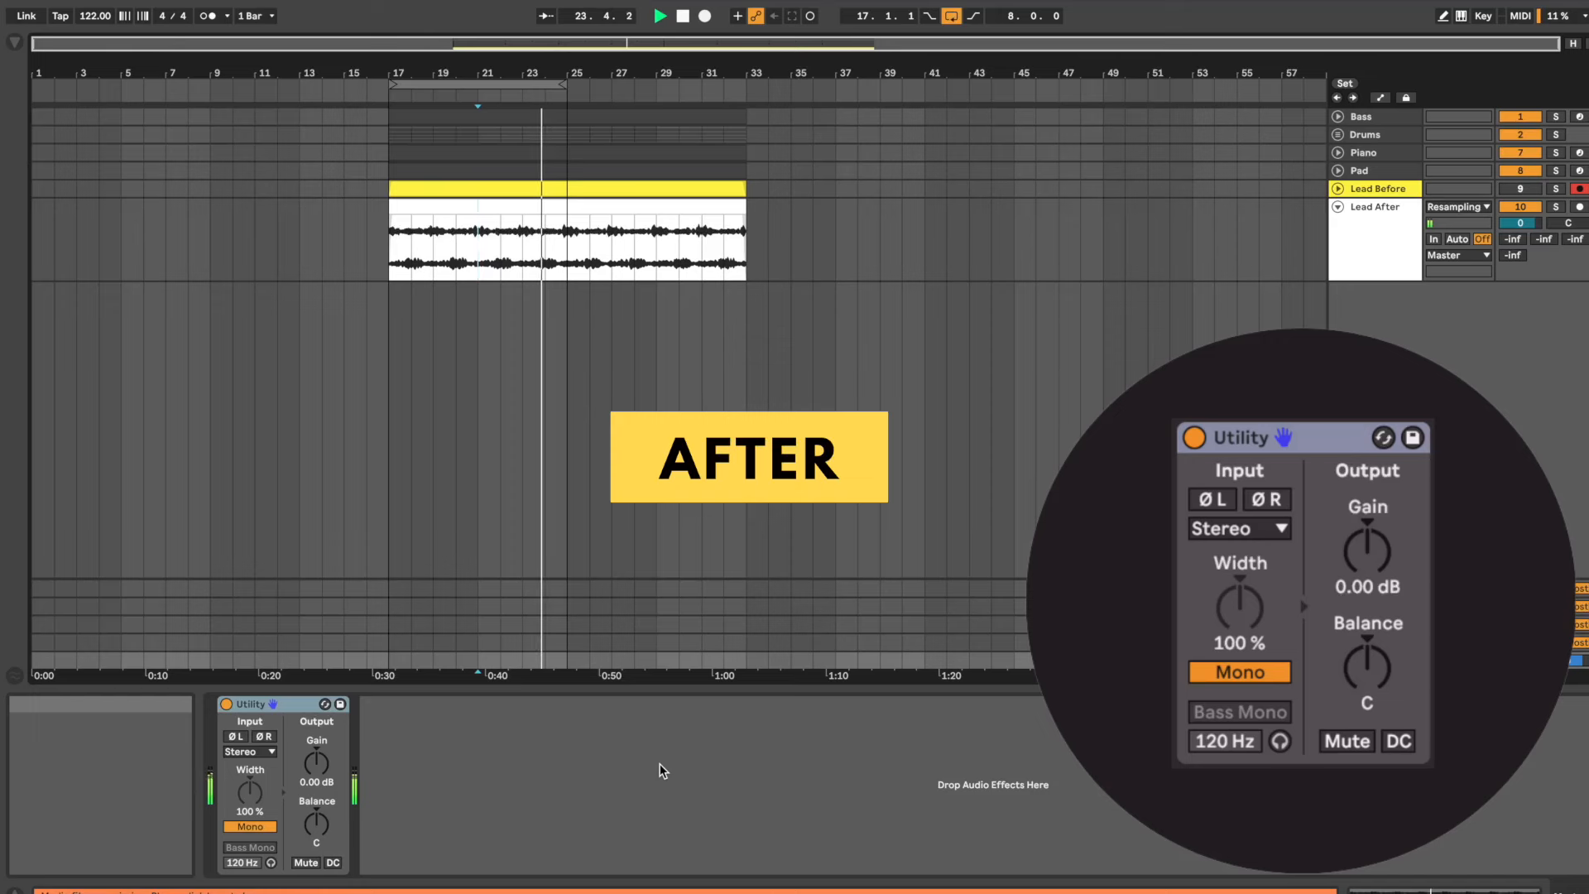
pyautogui.press('m')
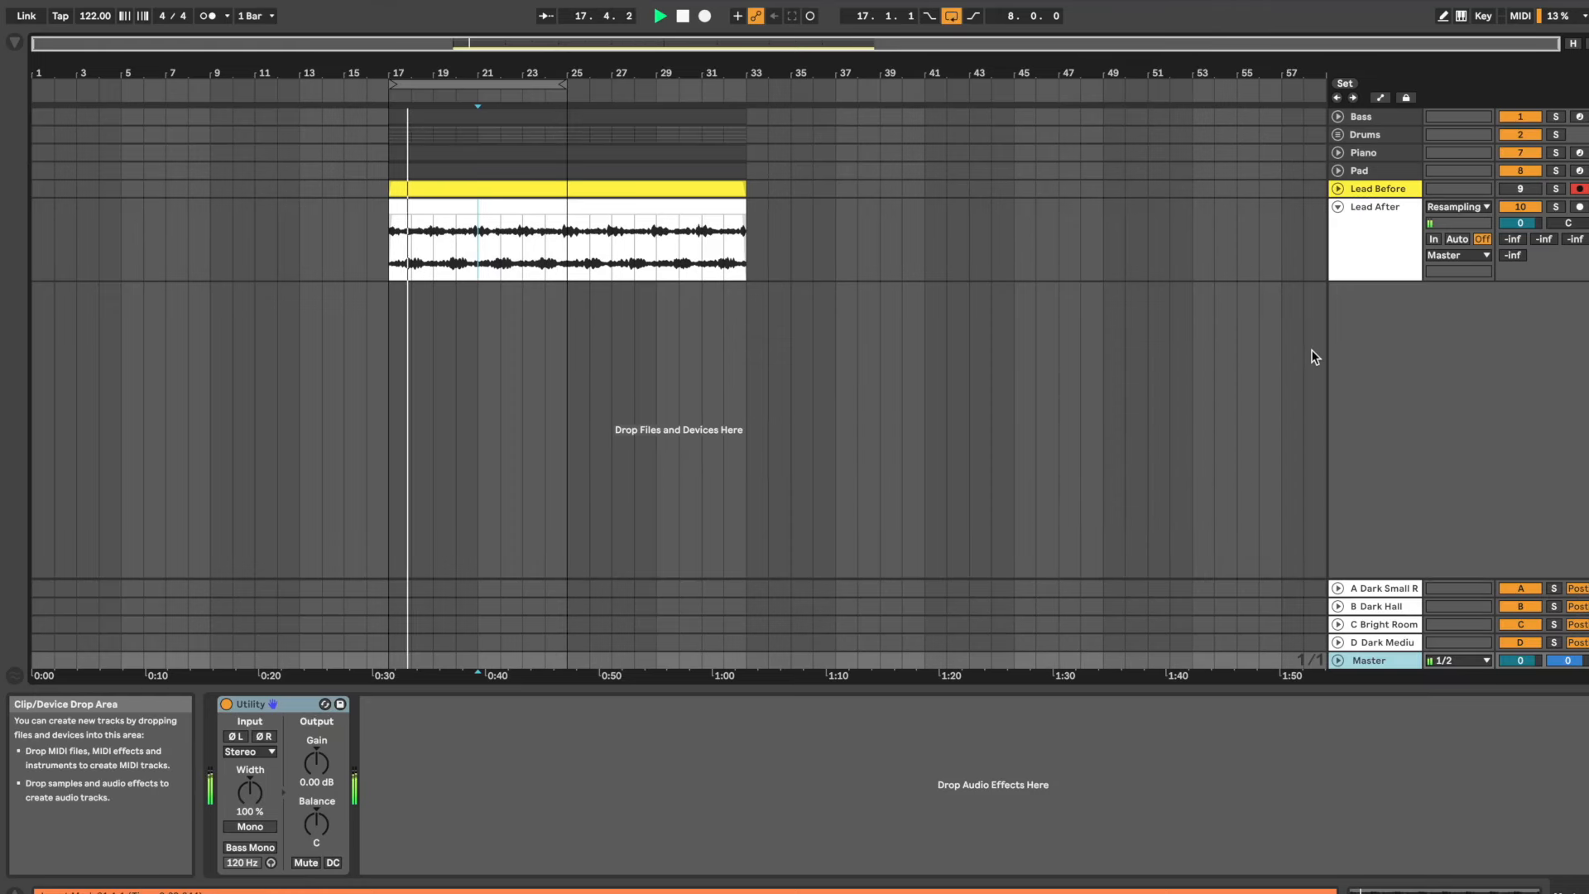